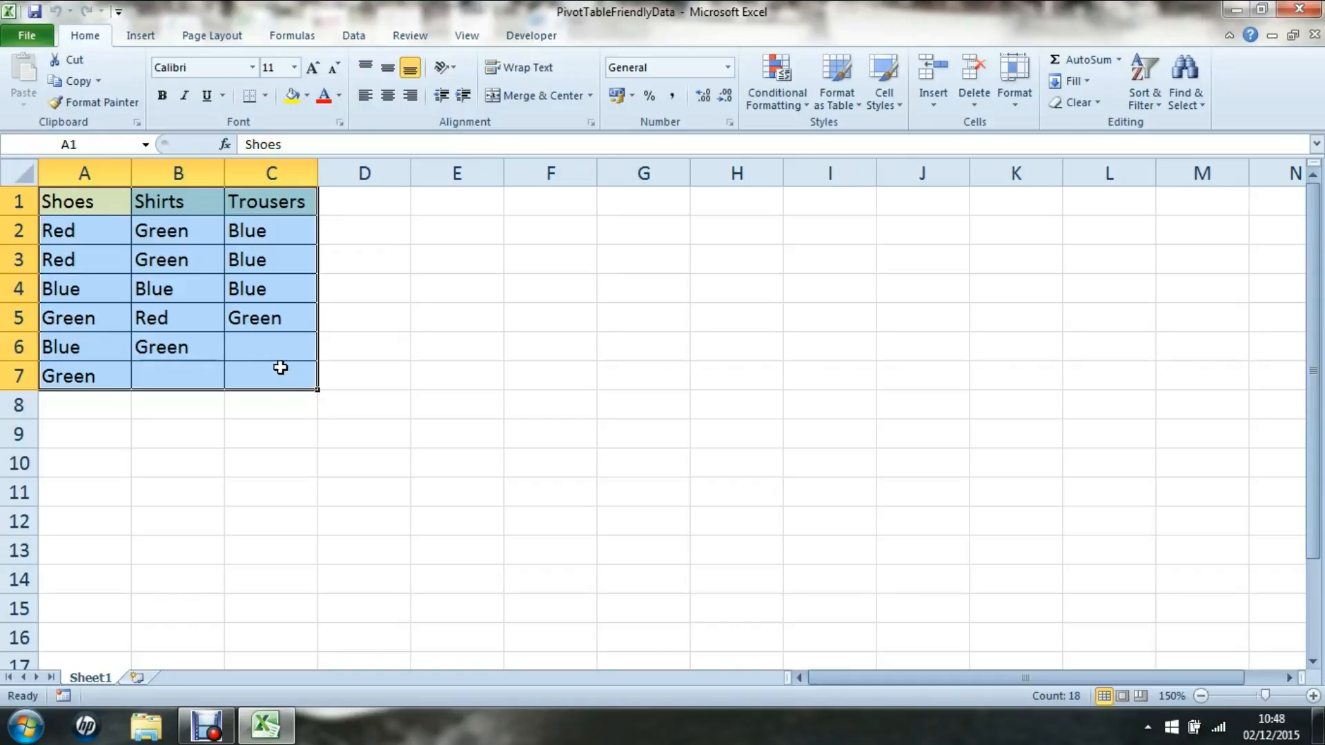
# Enter the headings Item No., Item and Colour across E1:G1.
pyautogui.press('Right')
pyautogui.press('Right')
pyautogui.press('Right')
pyautogui.press('Right')
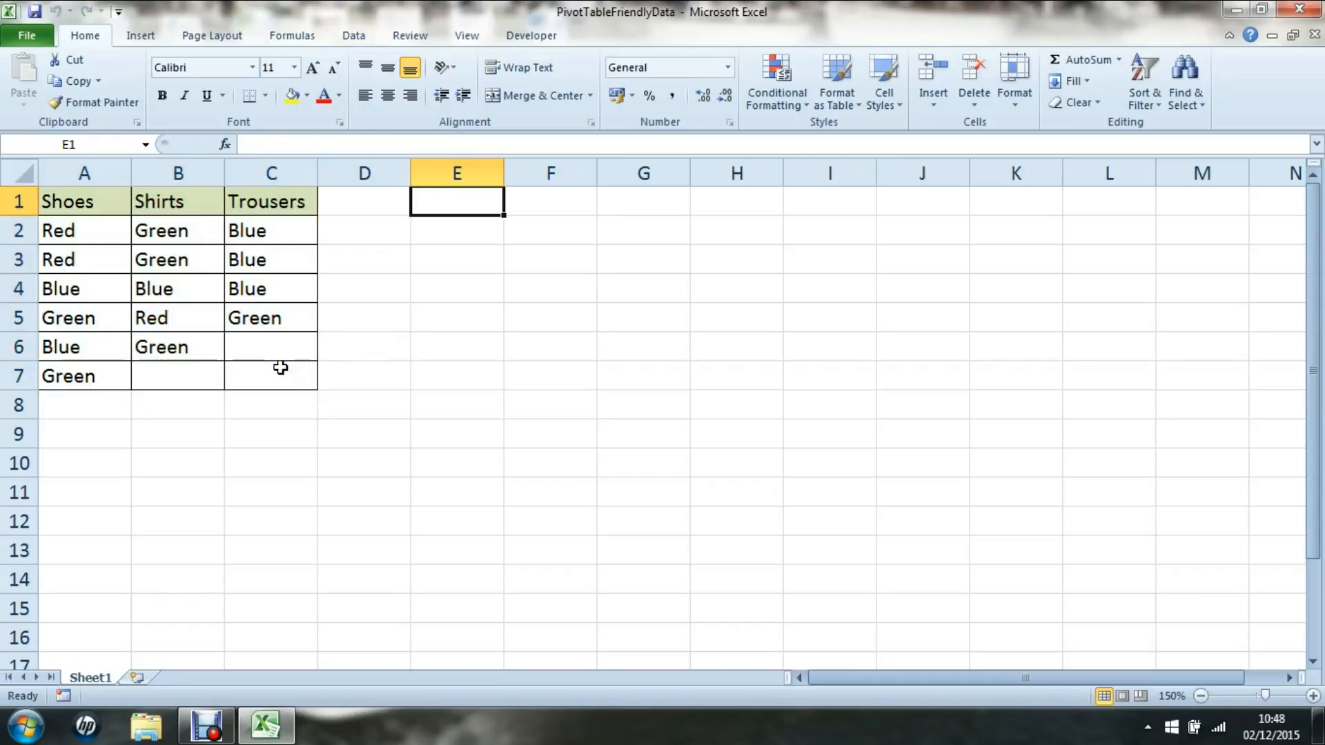
pyautogui.write('Item No.')
pyautogui.press('Tab')
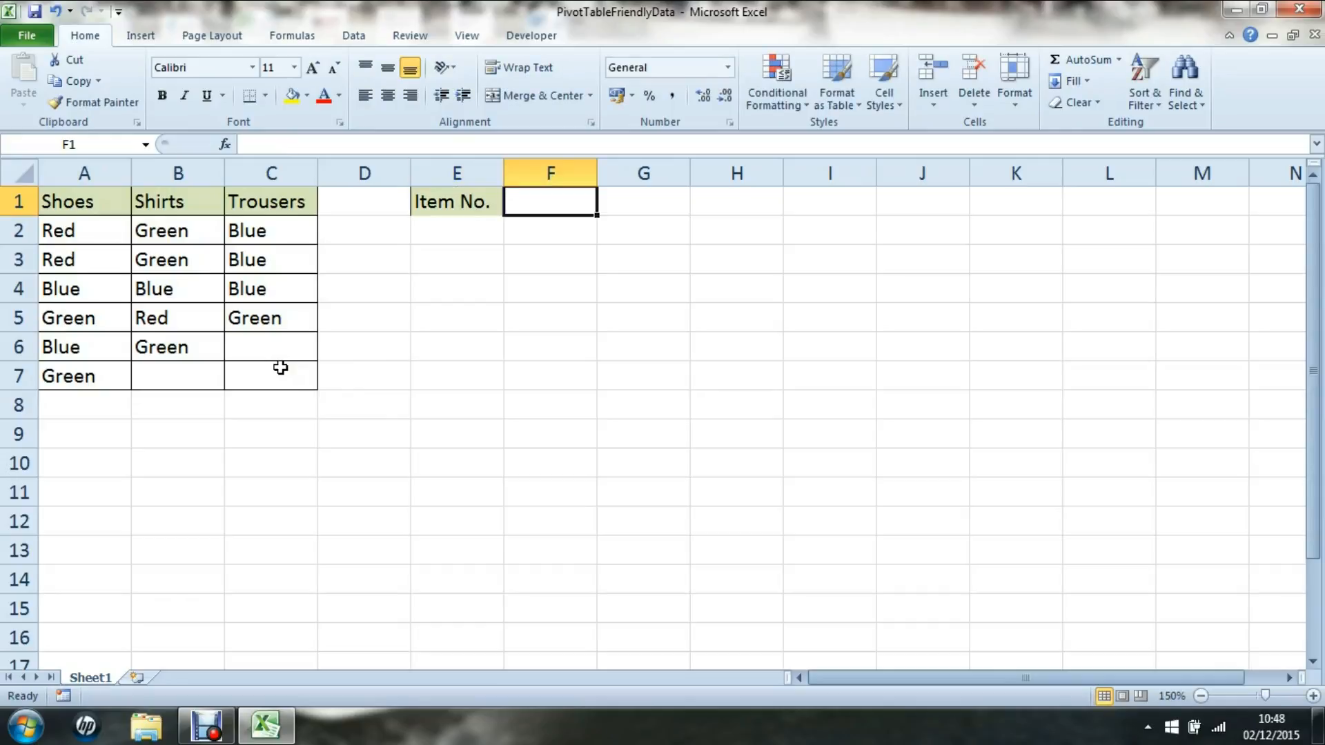
pyautogui.write('Item')
pyautogui.press('Tab')
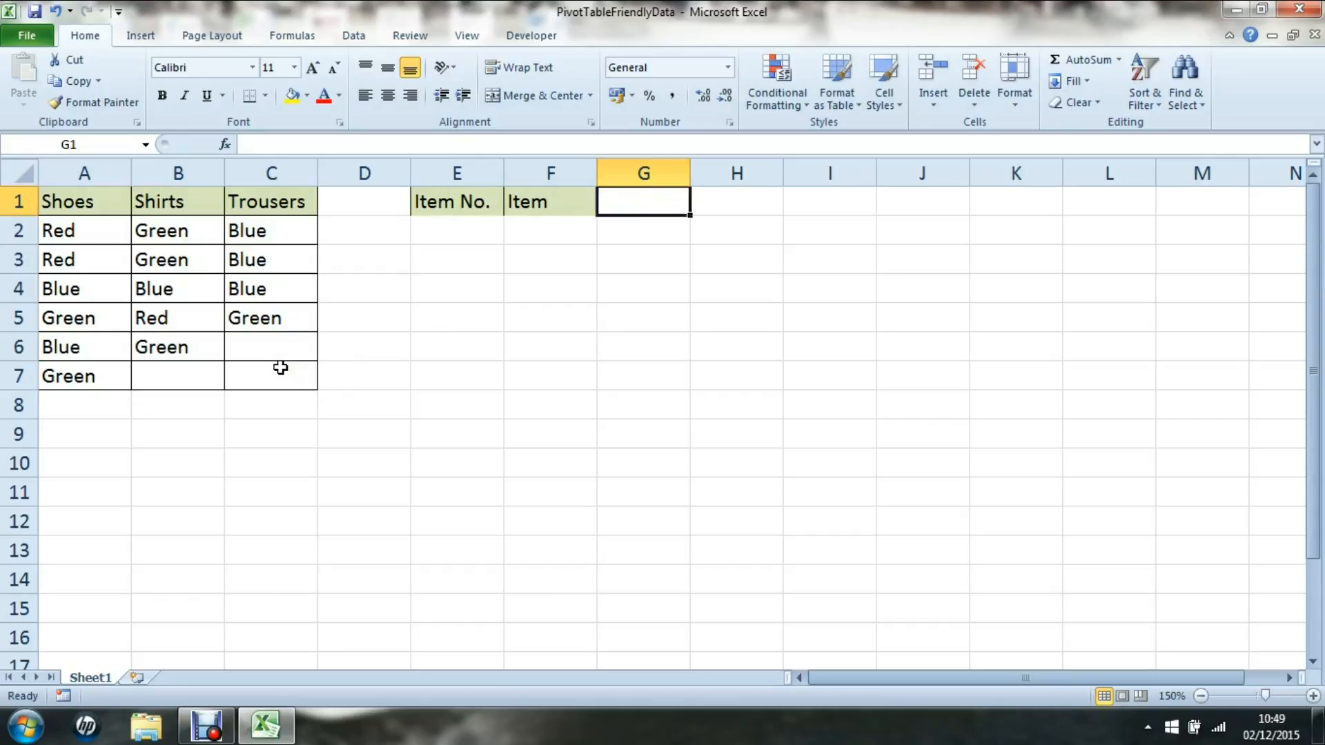
pyautogui.write('Colour')
pyautogui.press('Return')
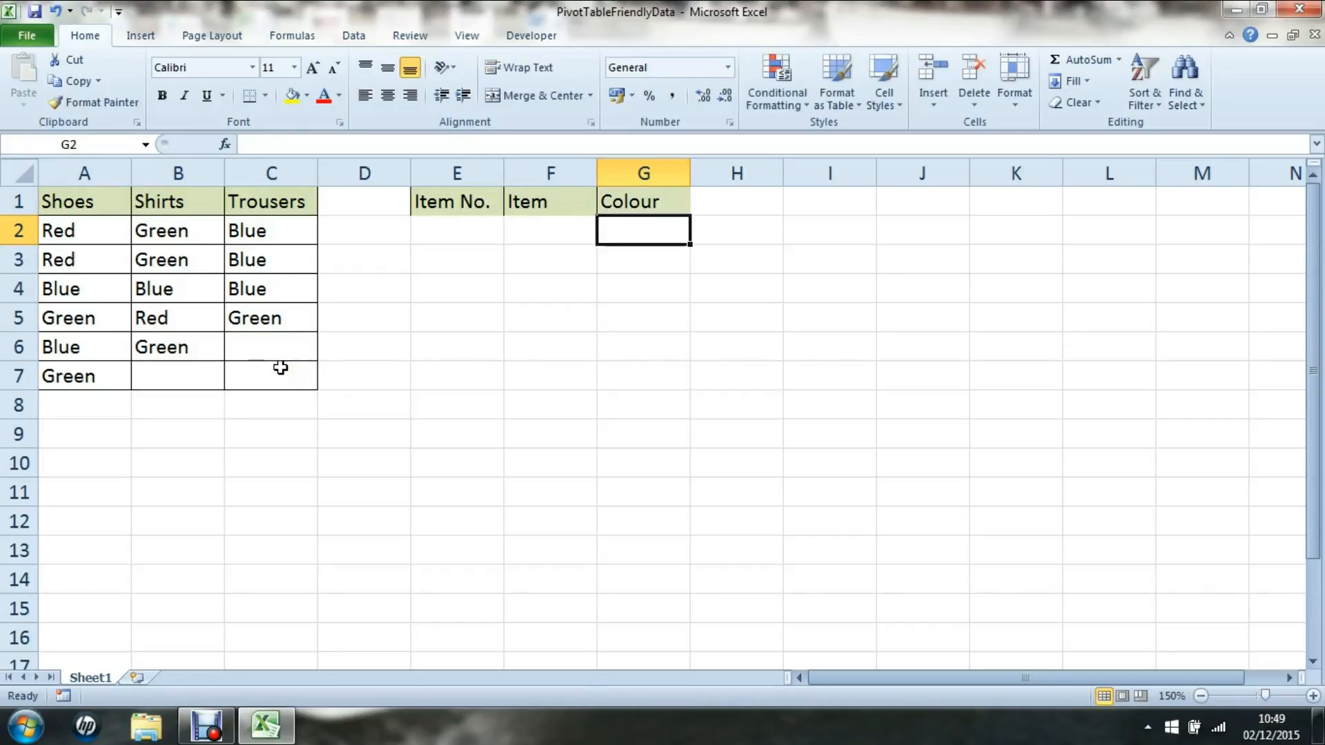
pyautogui.press('Left')
pyautogui.press('Home')
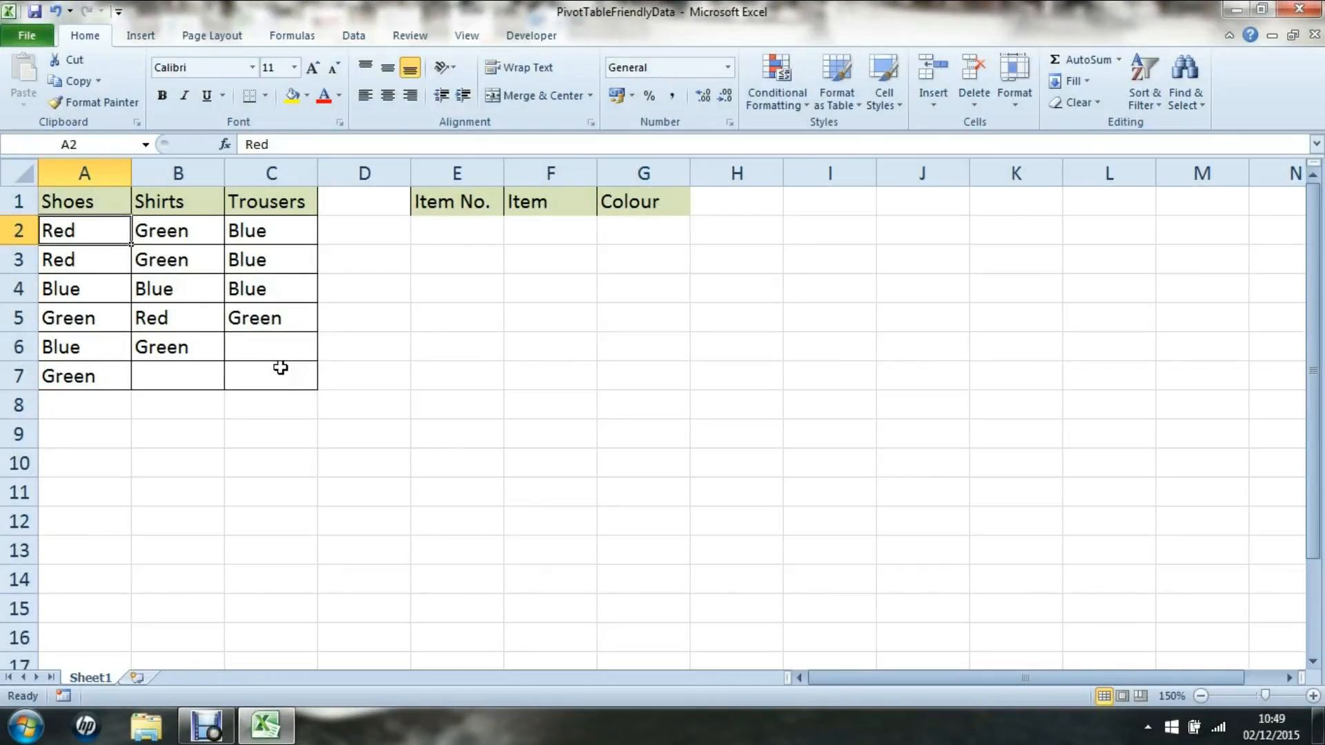
pyautogui.press('Right')
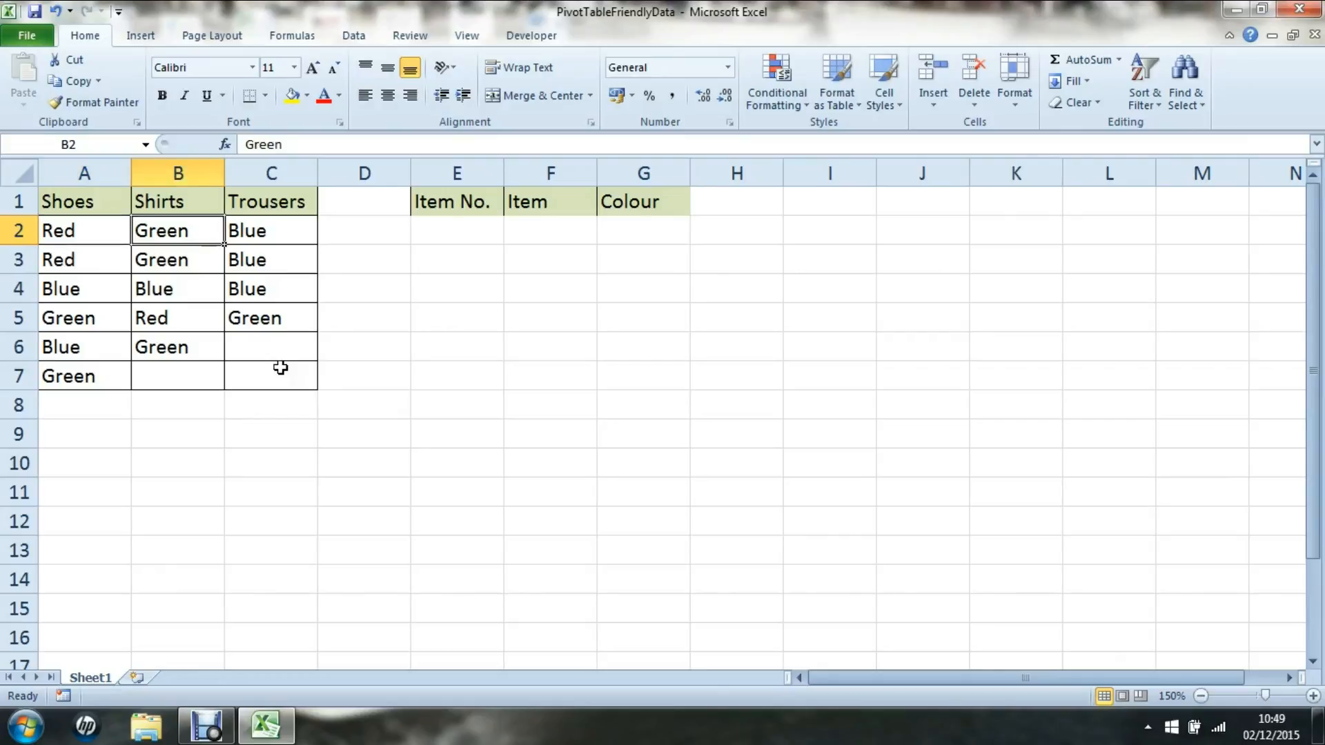
# Enter item number 1 in E2 and copy Red from A2 into G2.
pyautogui.press('Left')
pyautogui.press('Right')
pyautogui.press('Left')
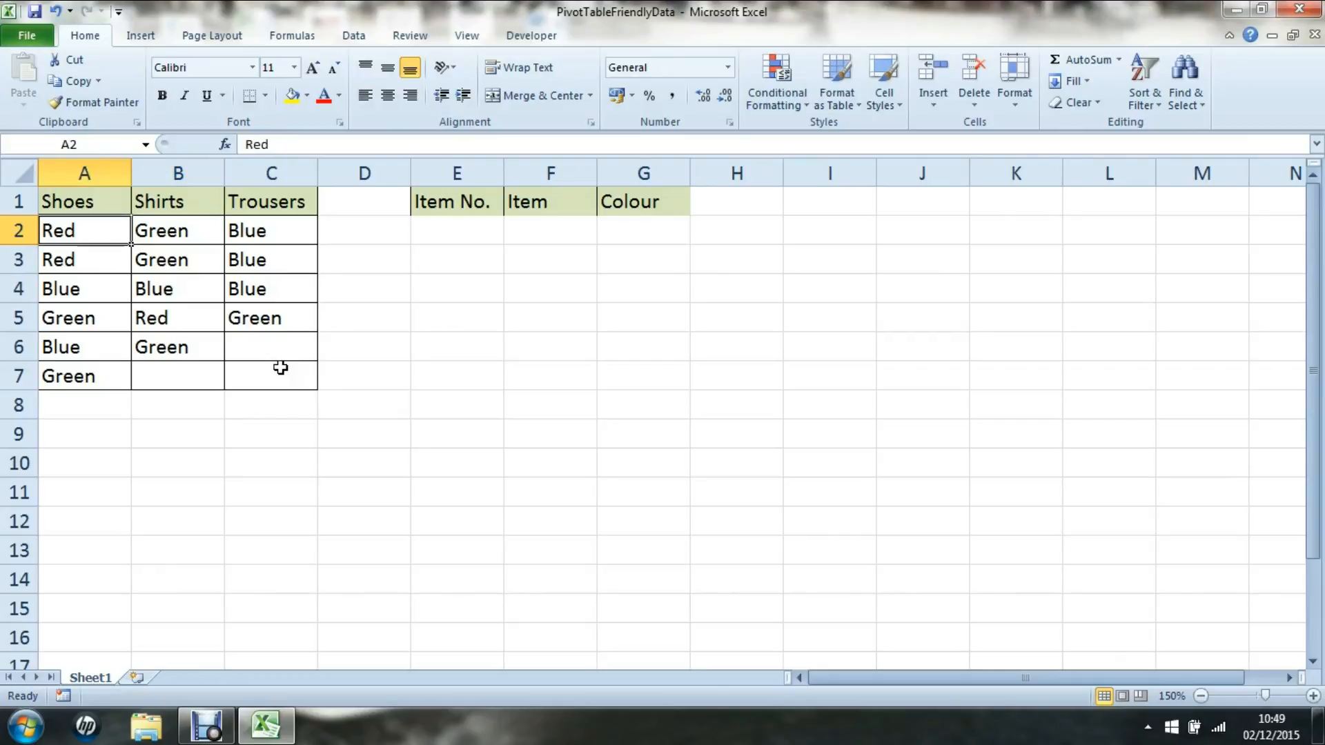
pyautogui.hotkey('shift', 'Right')
pyautogui.hotkey('shift', 'Right')
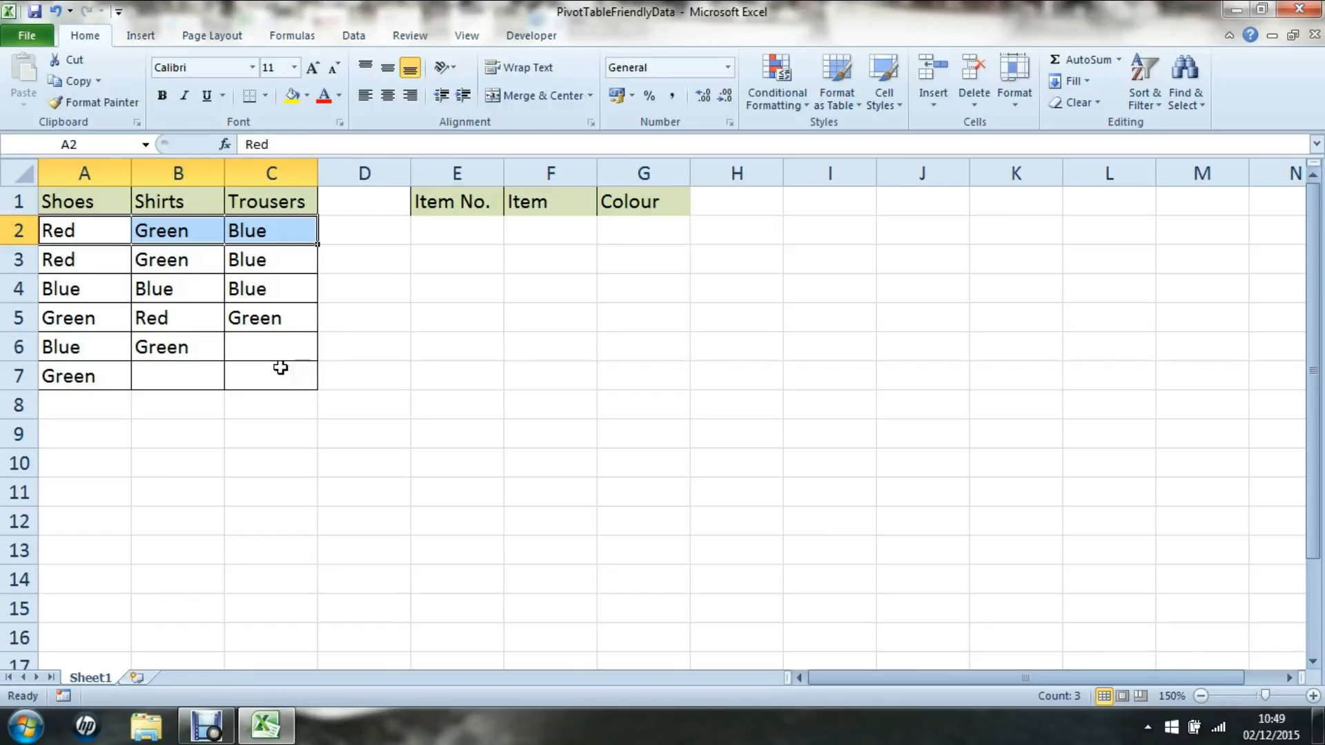
pyautogui.press('Right')
pyautogui.press('Right')
pyautogui.press('Right')
pyautogui.press('Right')
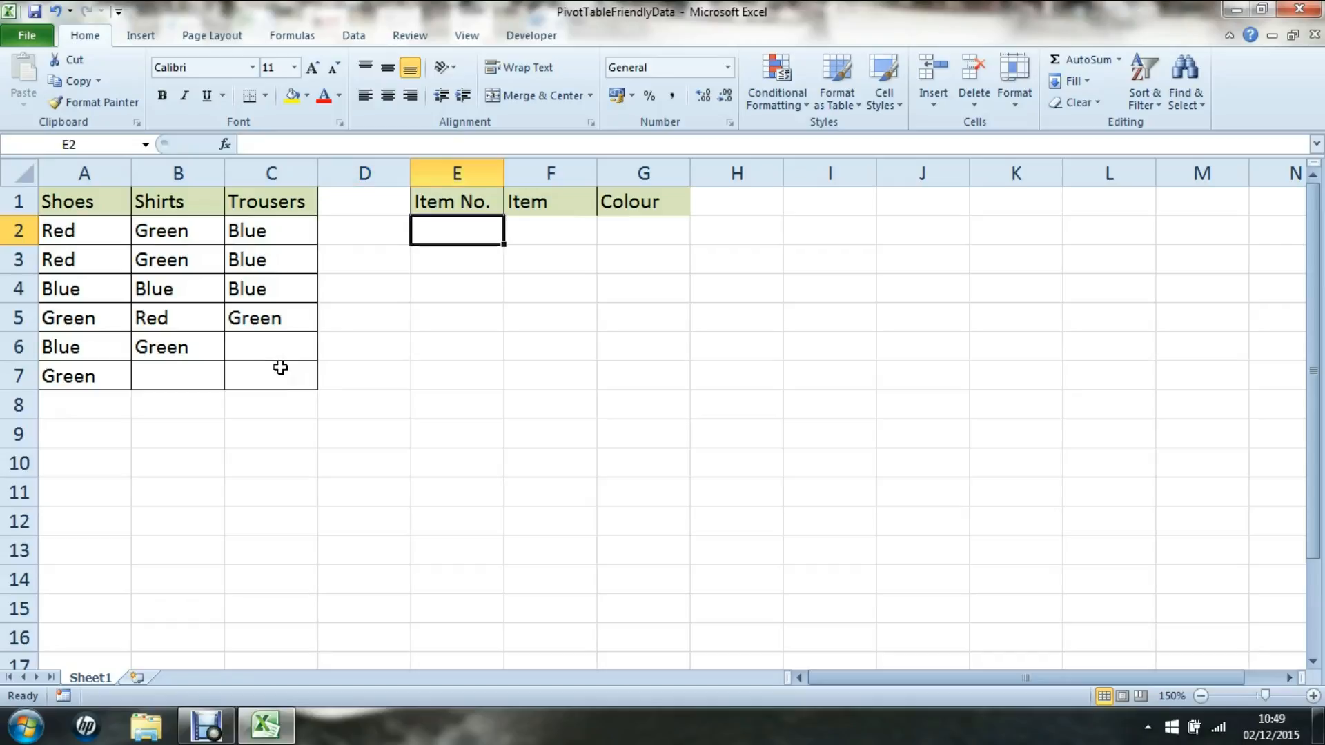
pyautogui.write('1')
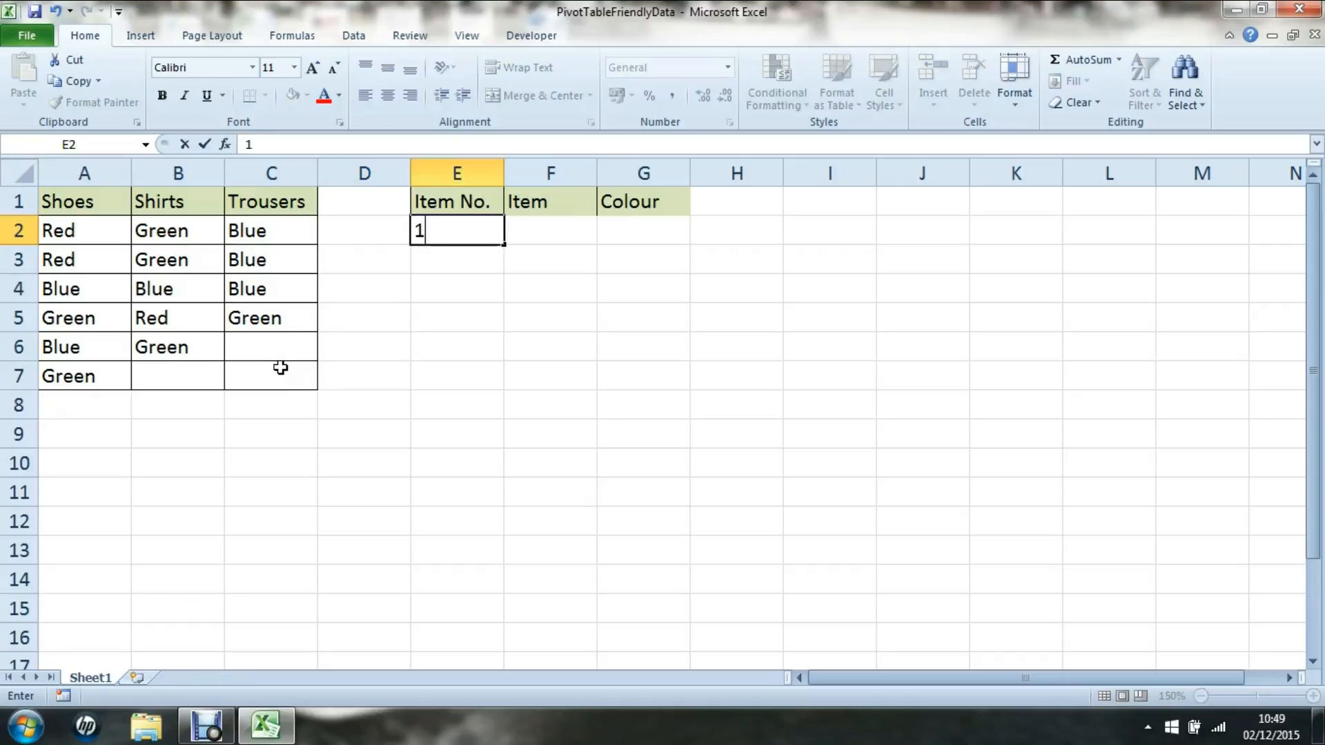
pyautogui.press('Right')
pyautogui.press('Left')
pyautogui.press('Left')
pyautogui.press('Left')
pyautogui.press('Left')
pyautogui.press('Left')
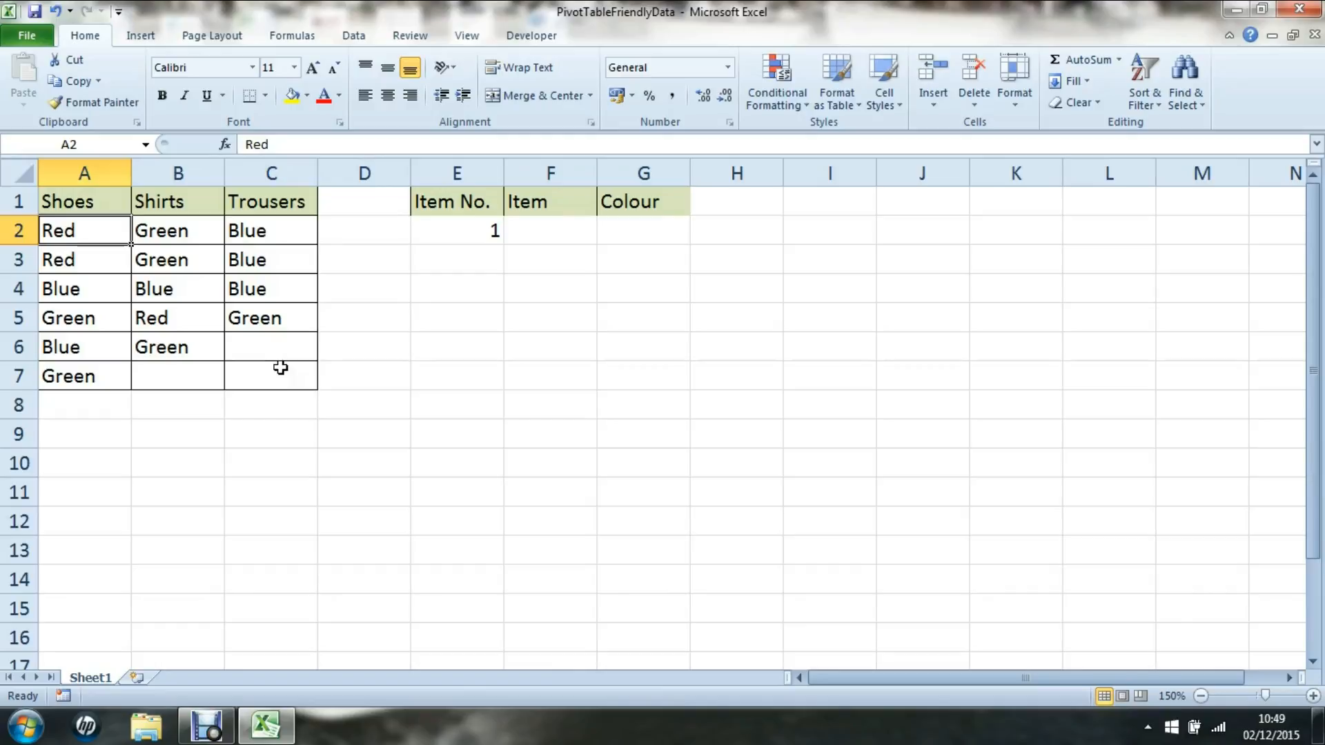
pyautogui.hotkey('ctrl', 'c')
pyautogui.press('Right')
pyautogui.press('Right')
pyautogui.press('Right')
pyautogui.press('Right')
pyautogui.press('Right')
pyautogui.press('Right')
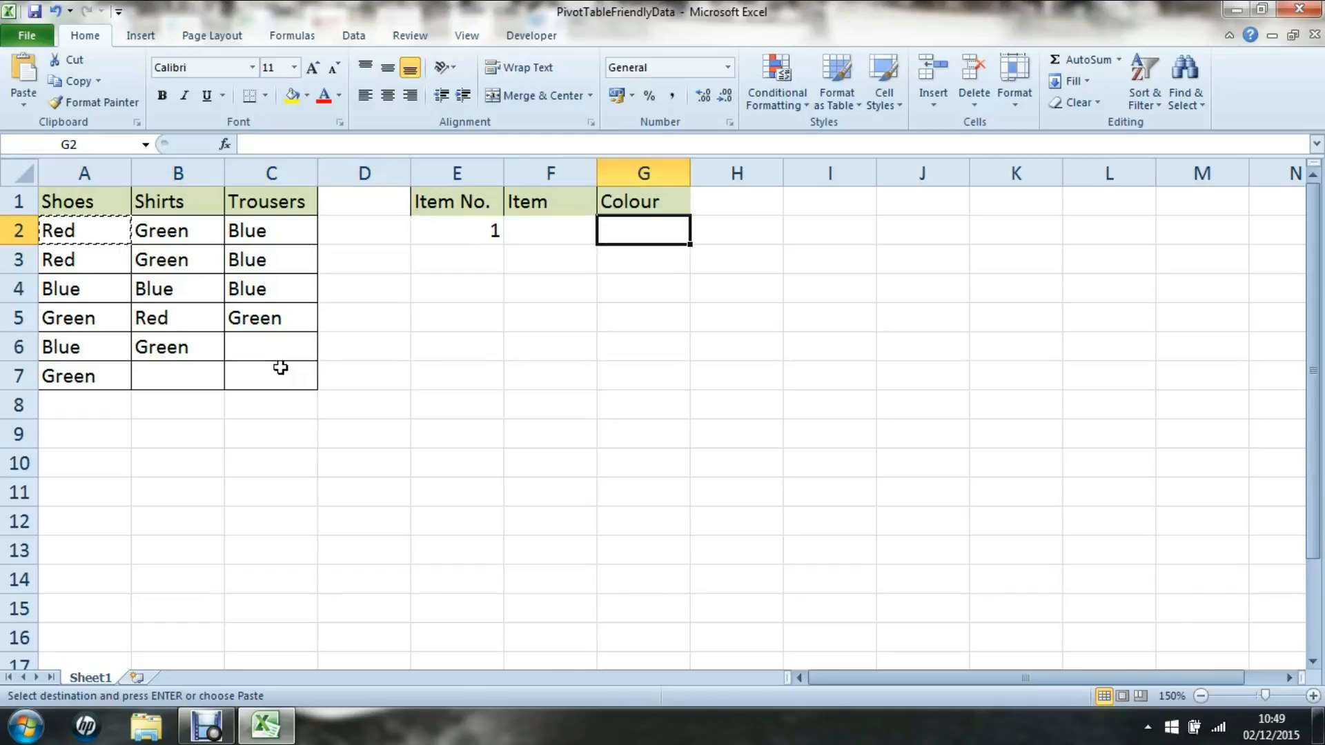
pyautogui.hotkey('ctrl', 'v')
# Enter Shoes as the first item in F2.
pyautogui.press('Left')
pyautogui.press('Left')
pyautogui.press('Home')
pyautogui.press('Up')
pyautogui.press('Down')
pyautogui.press('Right')
pyautogui.press('Right')
pyautogui.press('Right')
pyautogui.press('Right')
pyautogui.press('Right')
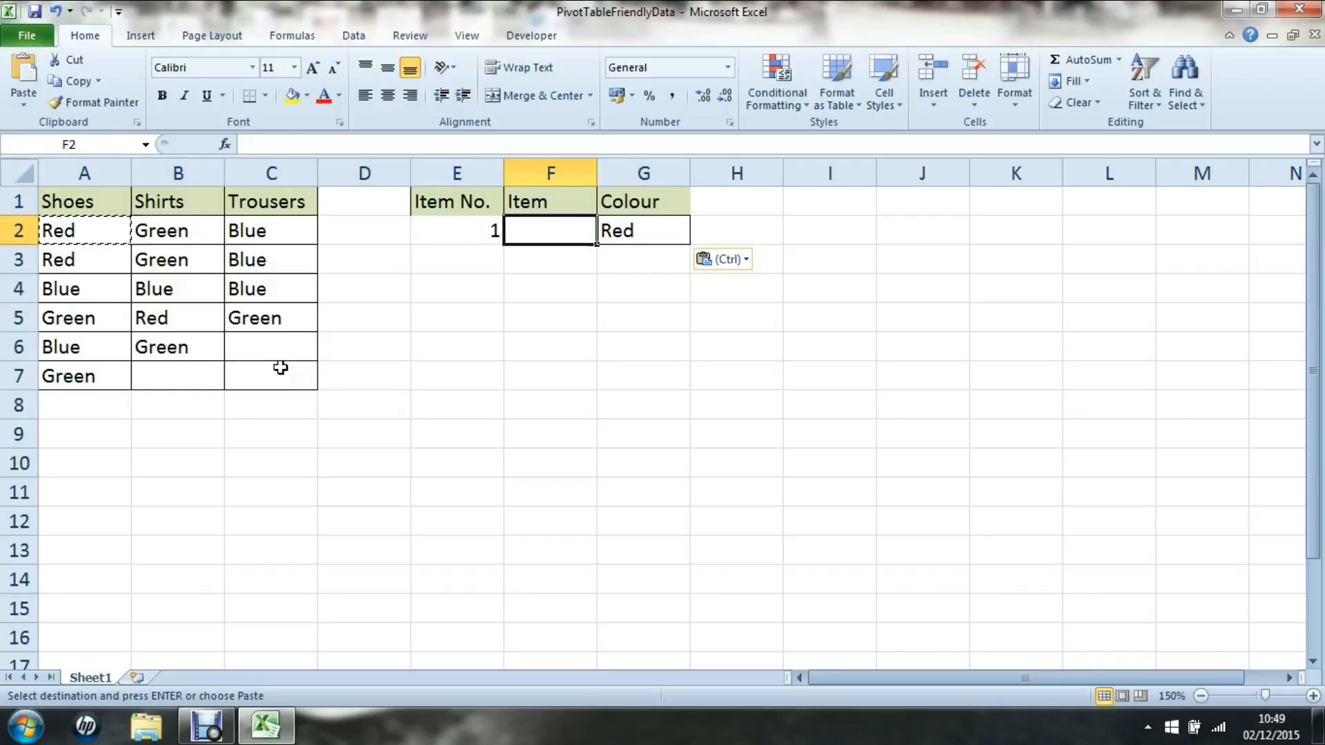
pyautogui.write('Shoes')
pyautogui.press('Return')
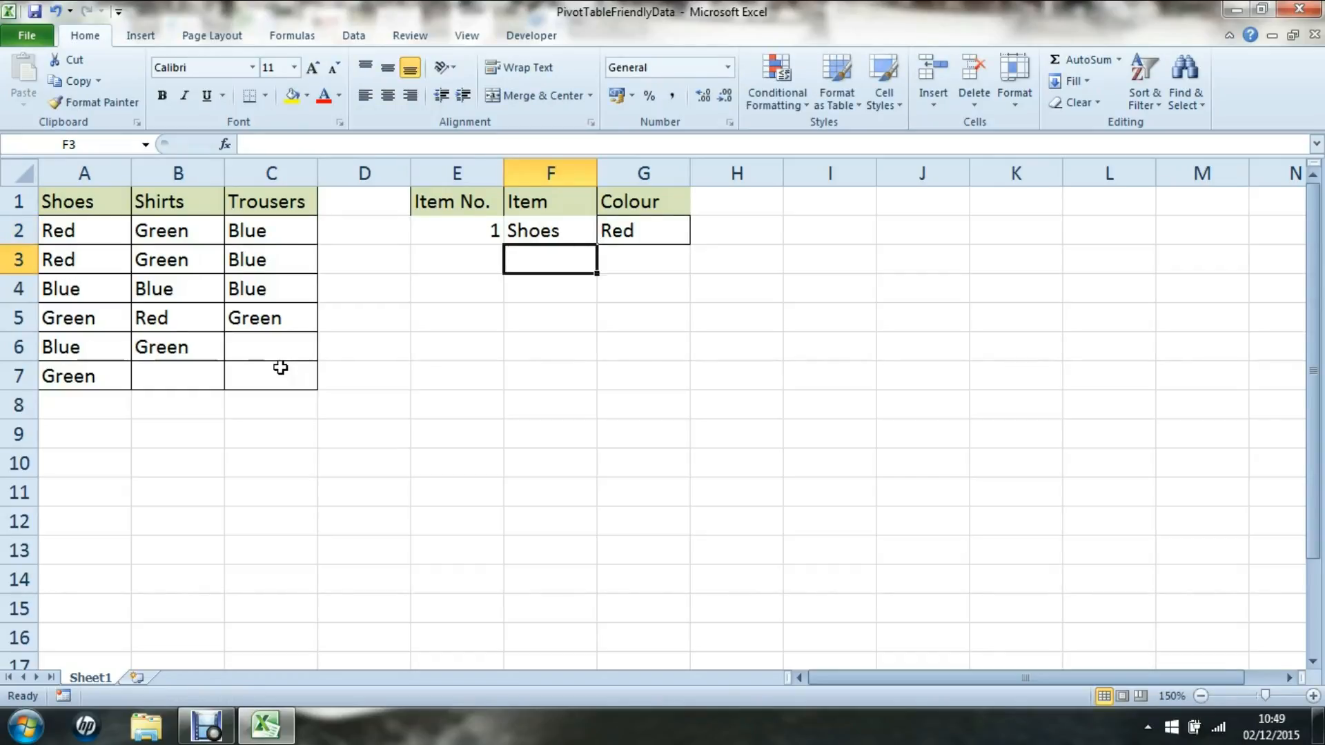
pyautogui.press('Left')
pyautogui.press('Left')
pyautogui.press('Left')
pyautogui.press('Left')
pyautogui.press('Left')
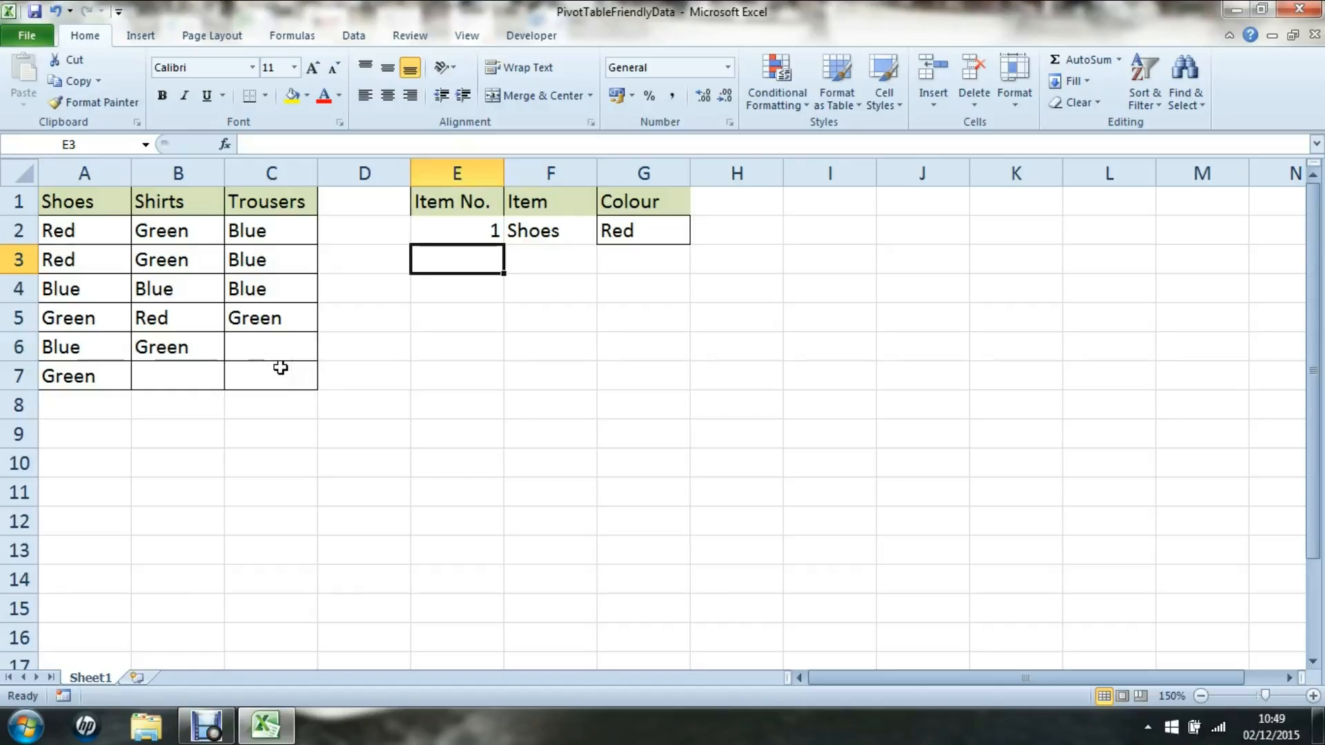
# Copy the remaining shoe colours from A3:A7 into G3:G7.
pyautogui.hotkey('shift', 'Down')
pyautogui.hotkey('shift', 'Down')
pyautogui.hotkey('shift', 'Down')
pyautogui.hotkey('shift', 'Down')
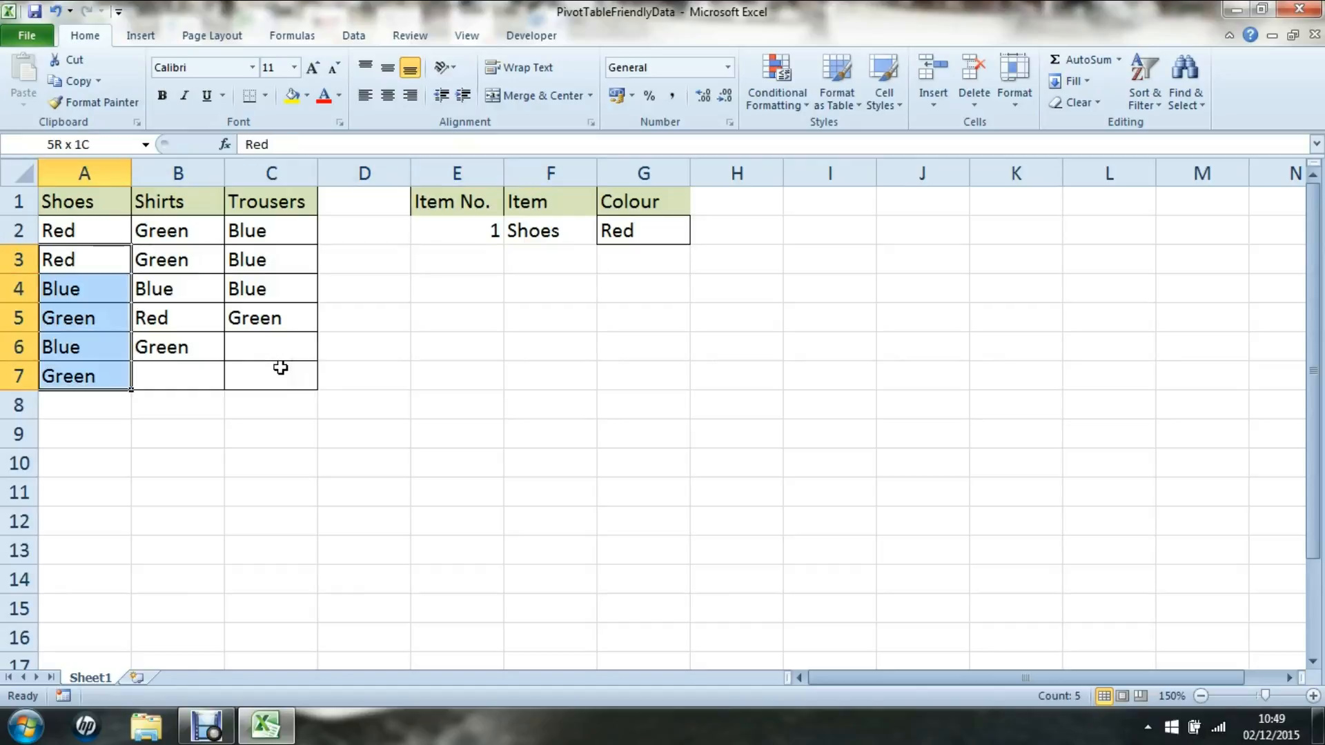
pyautogui.hotkey('ctrl', 'c')
pyautogui.press('Right')
pyautogui.press('Right')
pyautogui.press('Right')
pyautogui.press('Right')
pyautogui.press('Right')
pyautogui.press('Right')
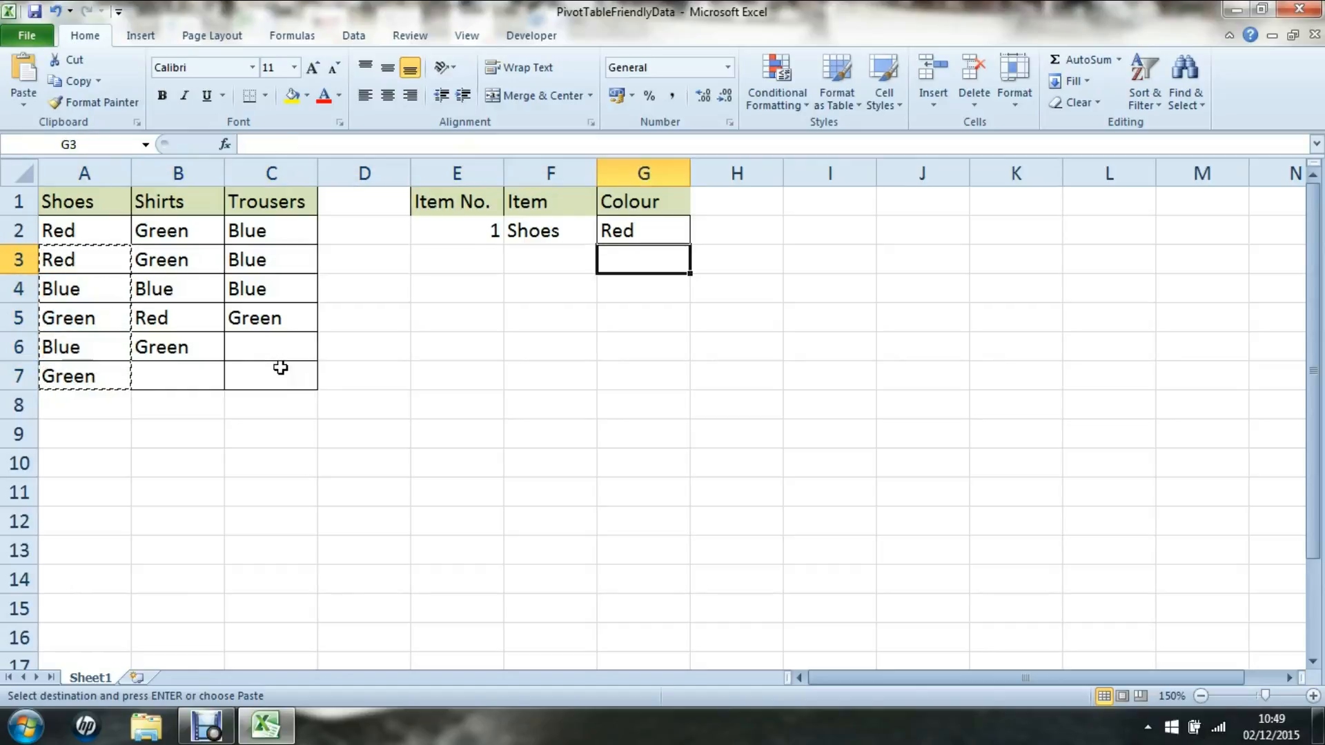
pyautogui.hotkey('ctrl', 'v')
# Fill Shoes down F3:F7 beside the pasted colours.
pyautogui.press('Left')
pyautogui.write('Shoes')
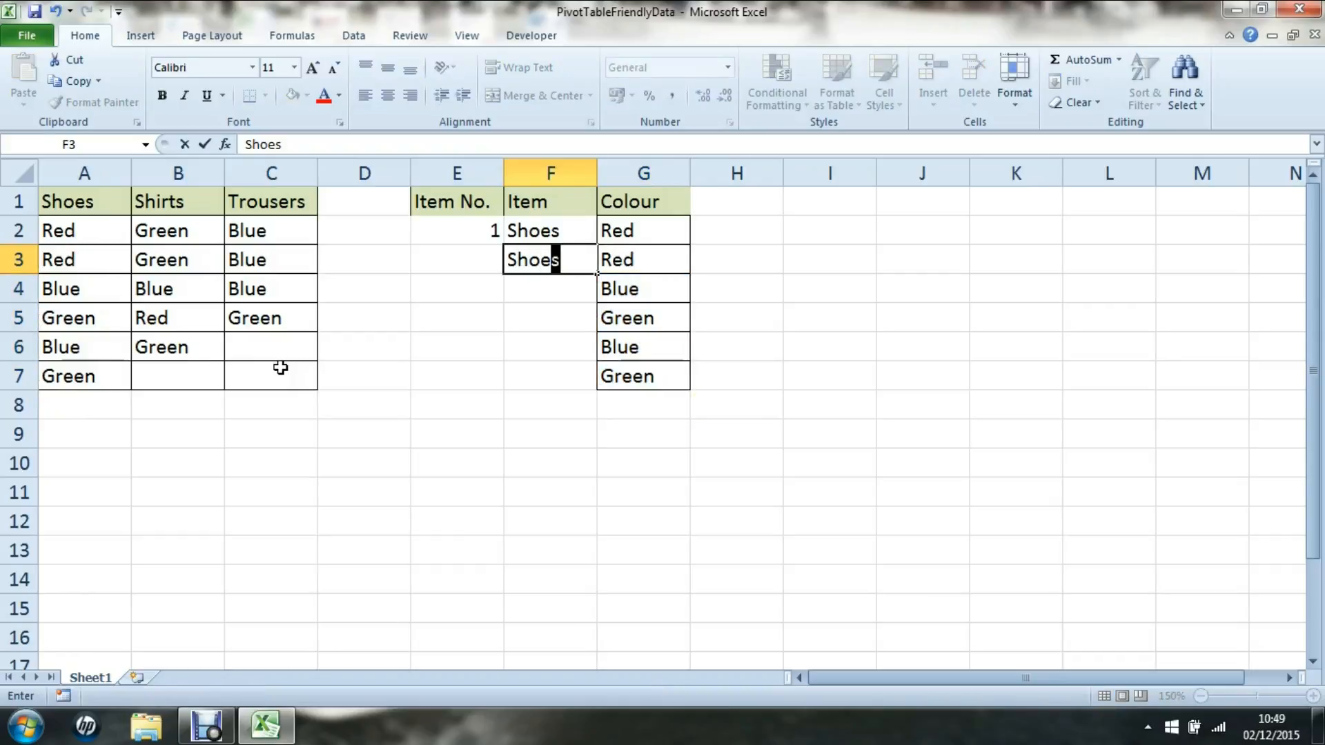
pyautogui.press('Return')
pyautogui.press('Up')
pyautogui.hotkey('shift', 'Down')
pyautogui.hotkey('shift', 'Down')
pyautogui.hotkey('shift', 'Down')
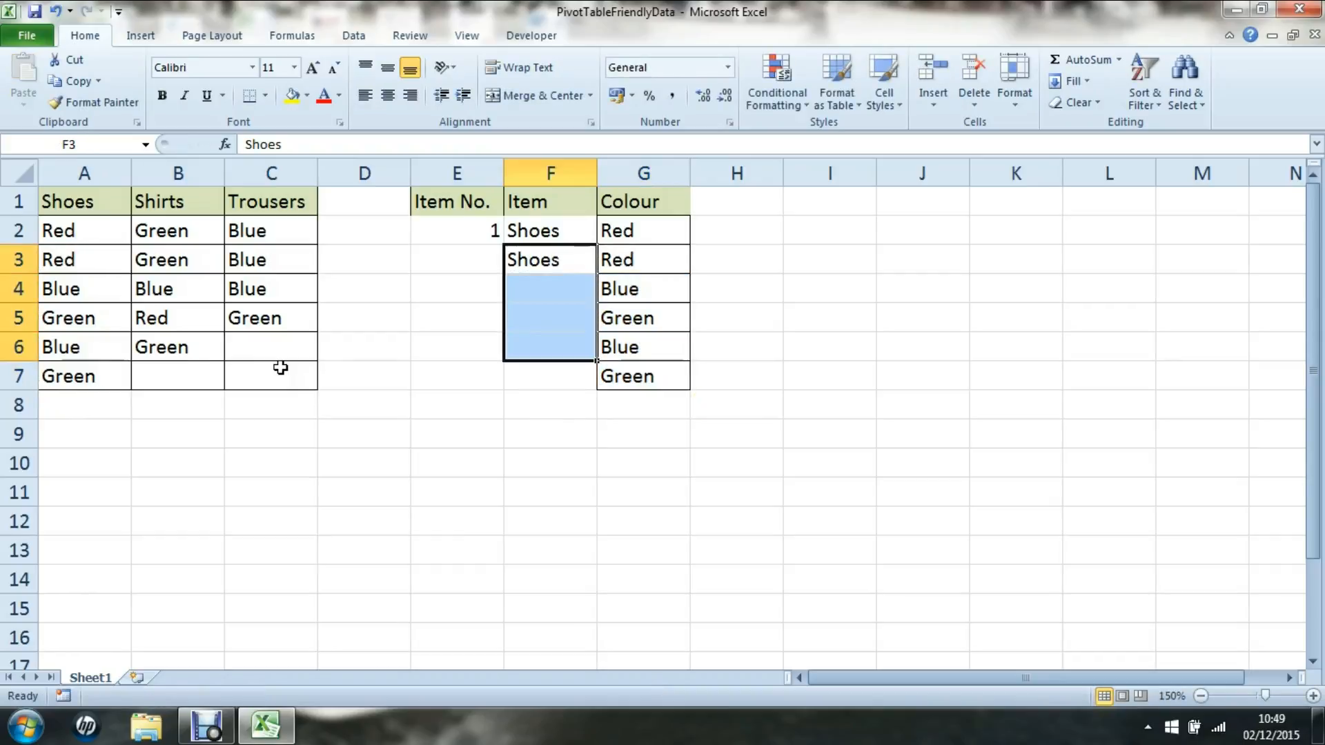
pyautogui.hotkey('shift', 'Down')
pyautogui.hotkey('ctrl', 'd')
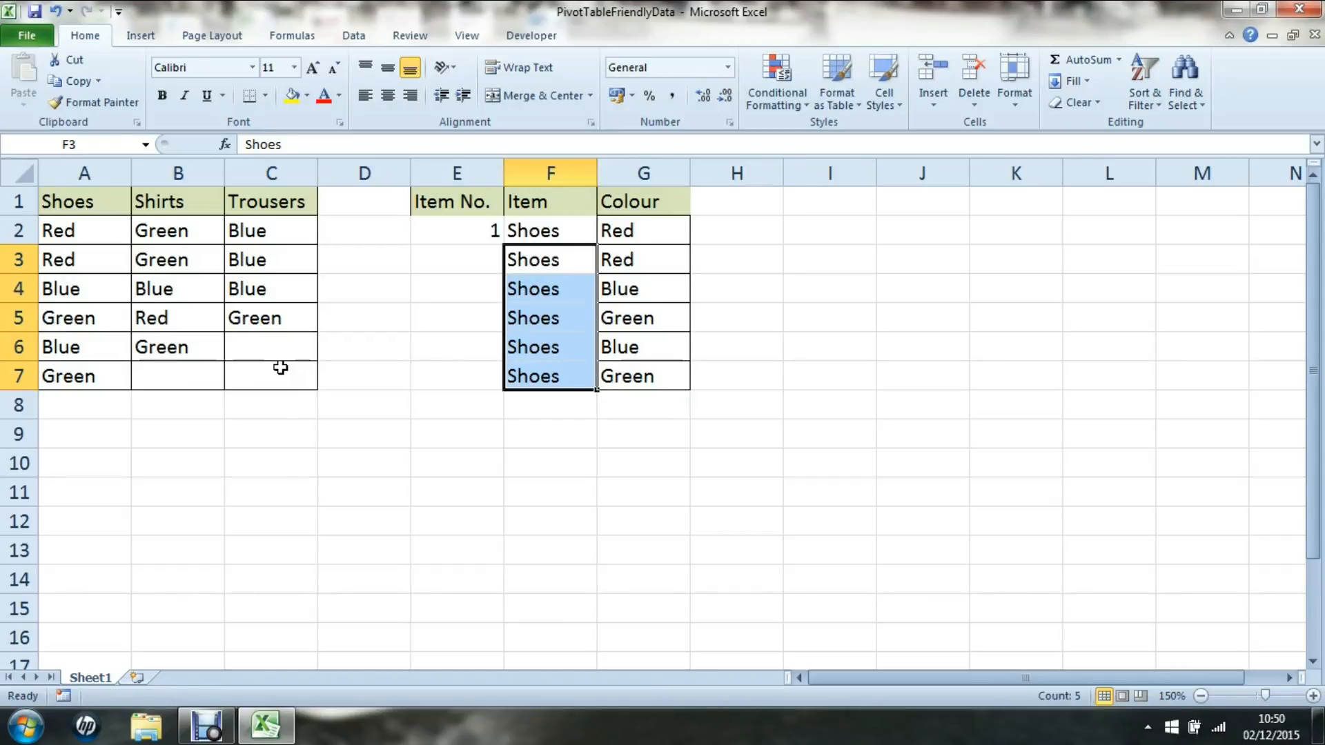
pyautogui.press('Left')
pyautogui.press('Left')
pyautogui.press('Left')
pyautogui.press('Left')
pyautogui.press('Up')
pyautogui.hotkey('shift', 'Down')
pyautogui.hotkey('shift', 'Down')
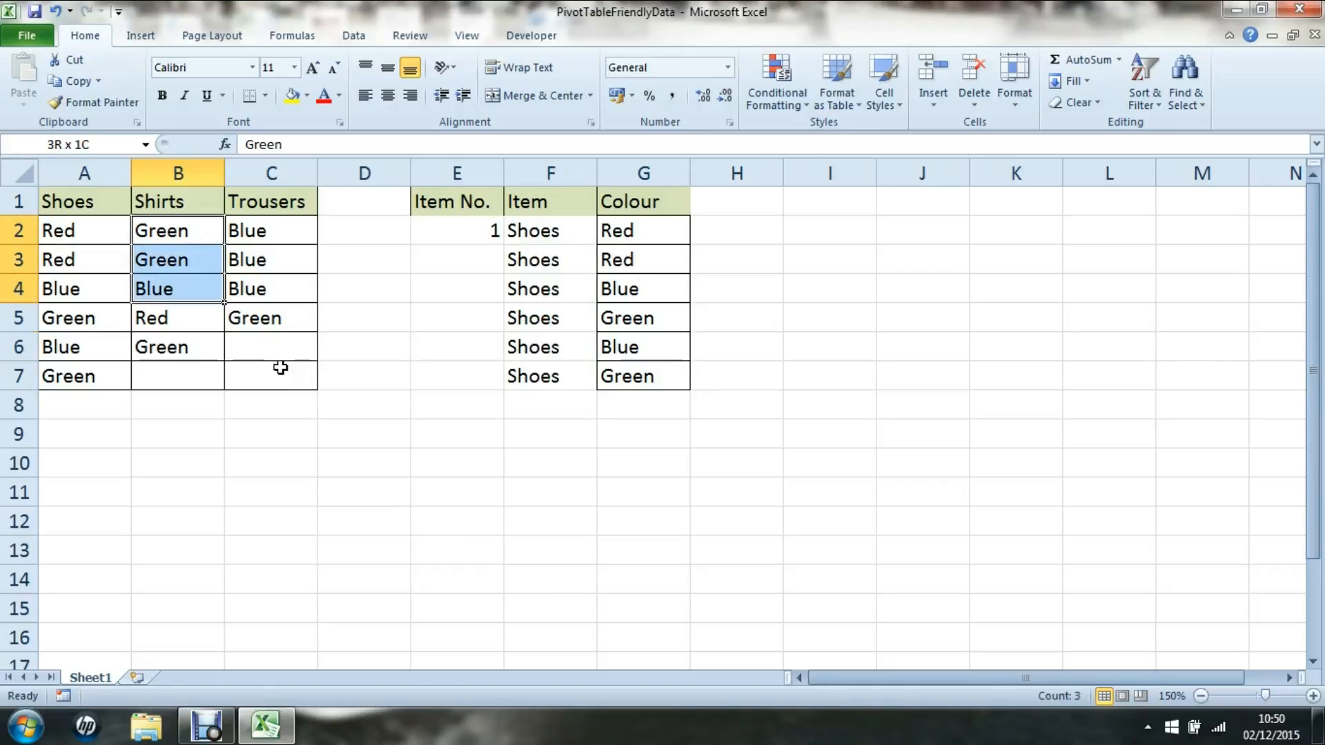
# Copy the shirt colours B2:B6 into G8:G12 below the shoe colours.
pyautogui.hotkey('shift', 'Down')
pyautogui.hotkey('shift', 'Down')
pyautogui.hotkey('ctrl', 'c')
pyautogui.press('Right')
pyautogui.press('Right')
pyautogui.press('Right')
pyautogui.press('Right')
pyautogui.press('Down')
pyautogui.press('Right')
pyautogui.press('Down')
pyautogui.press('Down')
pyautogui.press('Down')
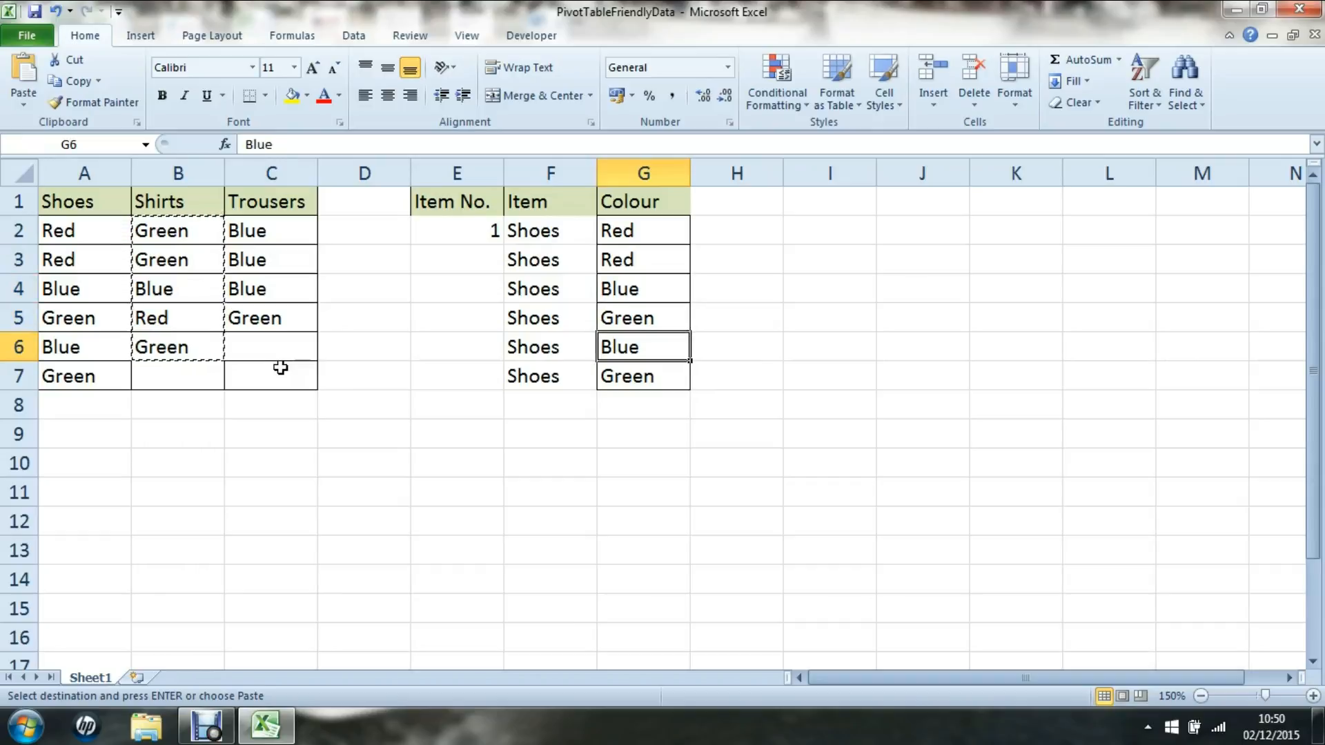
pyautogui.press('Down')
pyautogui.press('Down')
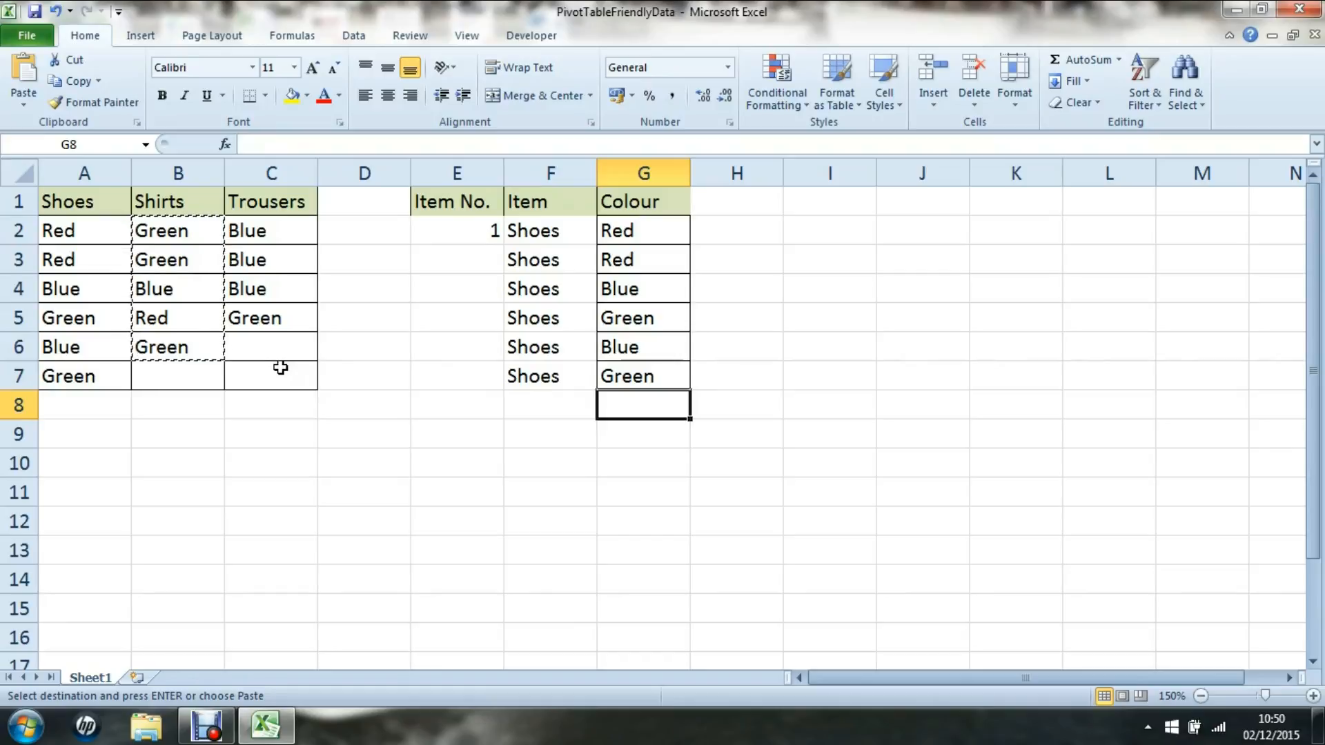
pyautogui.hotkey('ctrl', 'v')
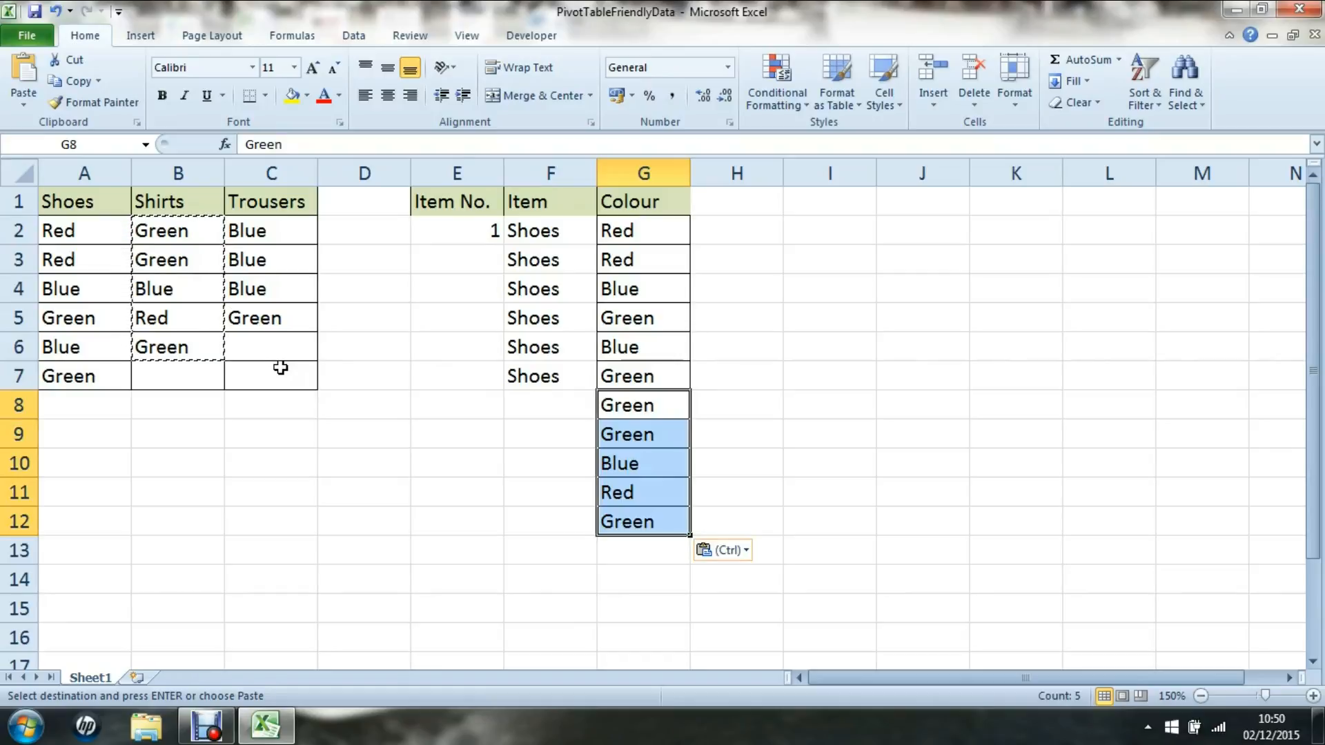
# Enter Shirts in F8 and select down to F12.
pyautogui.press('Left')
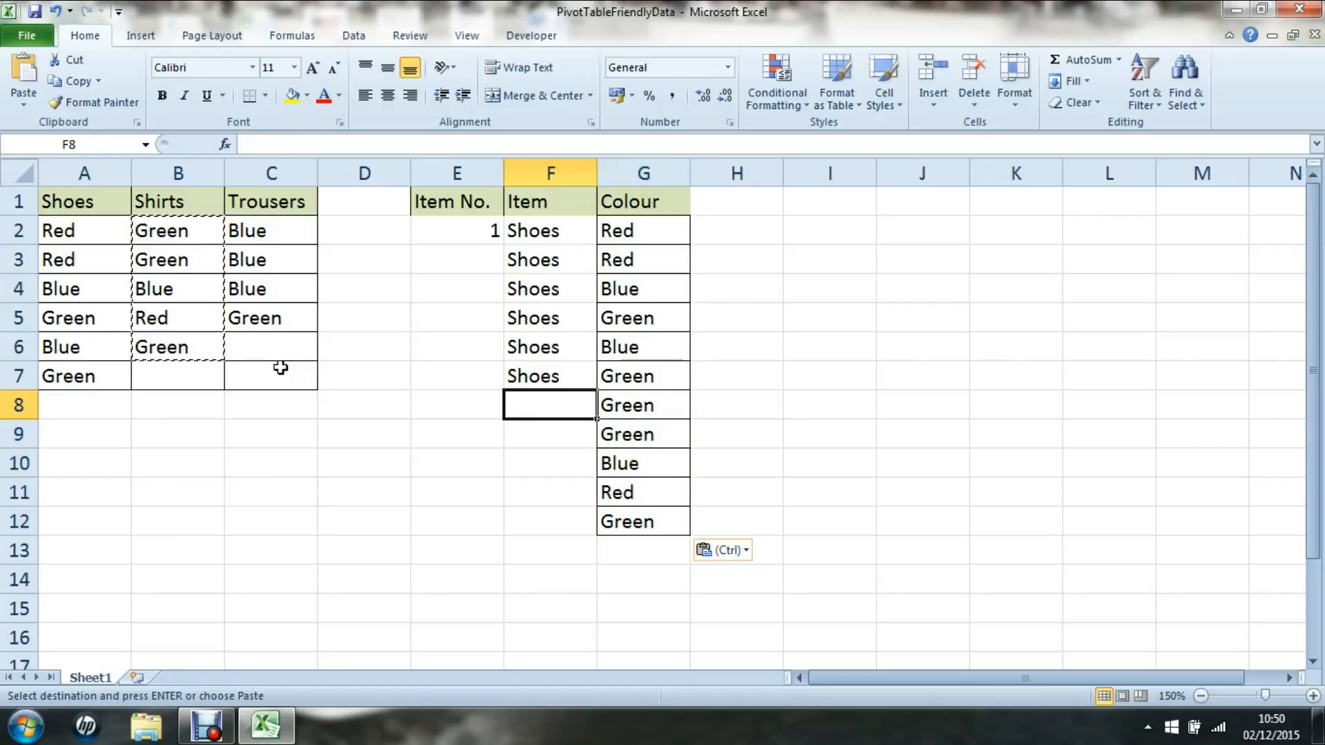
pyautogui.write('Shirts')
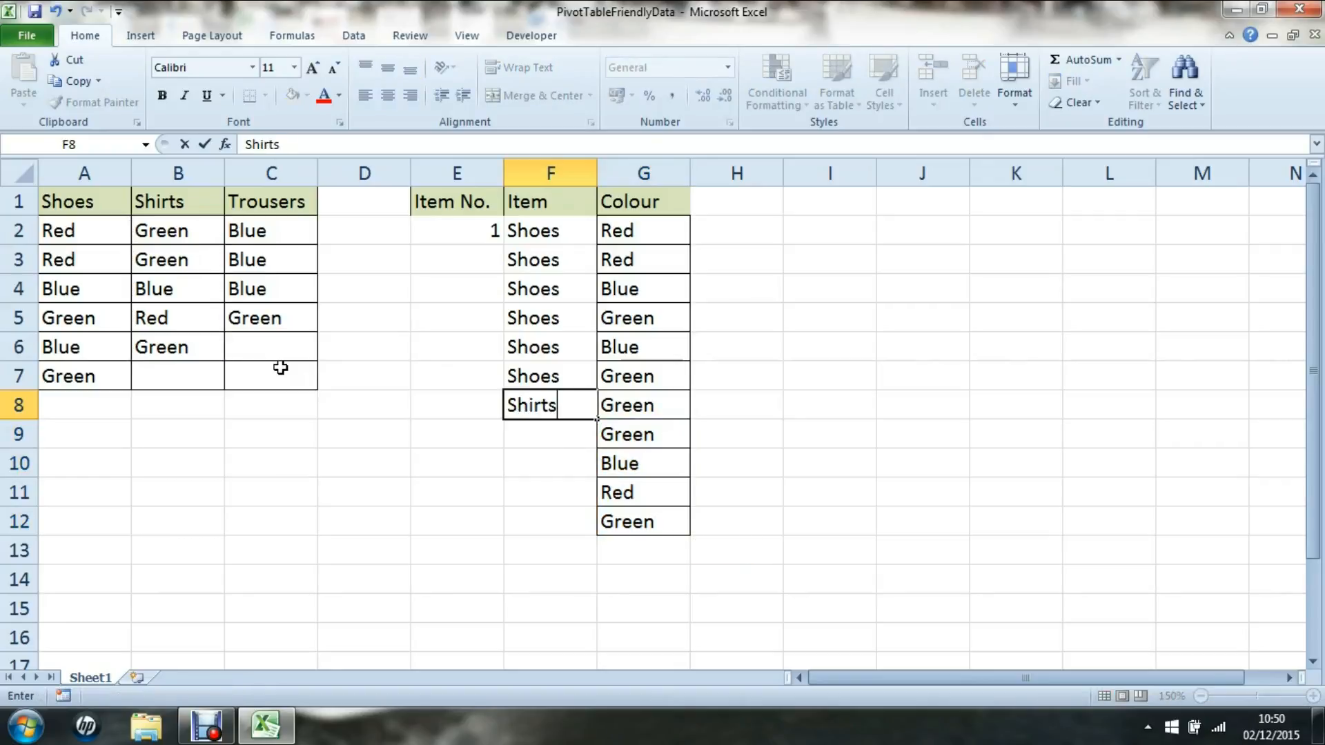
pyautogui.hotkey('ctrl', 'Return')
pyautogui.hotkey('shift', 'Down')
pyautogui.hotkey('shift', 'Down')
pyautogui.hotkey('shift', 'Down')
pyautogui.hotkey('shift', 'Down')
# Complete the Shirts fill and paste the Trousers colours (Blue, Blue, Blue, Green) into G13:G16.
pyautogui.hotkey('ctrl', 'd')
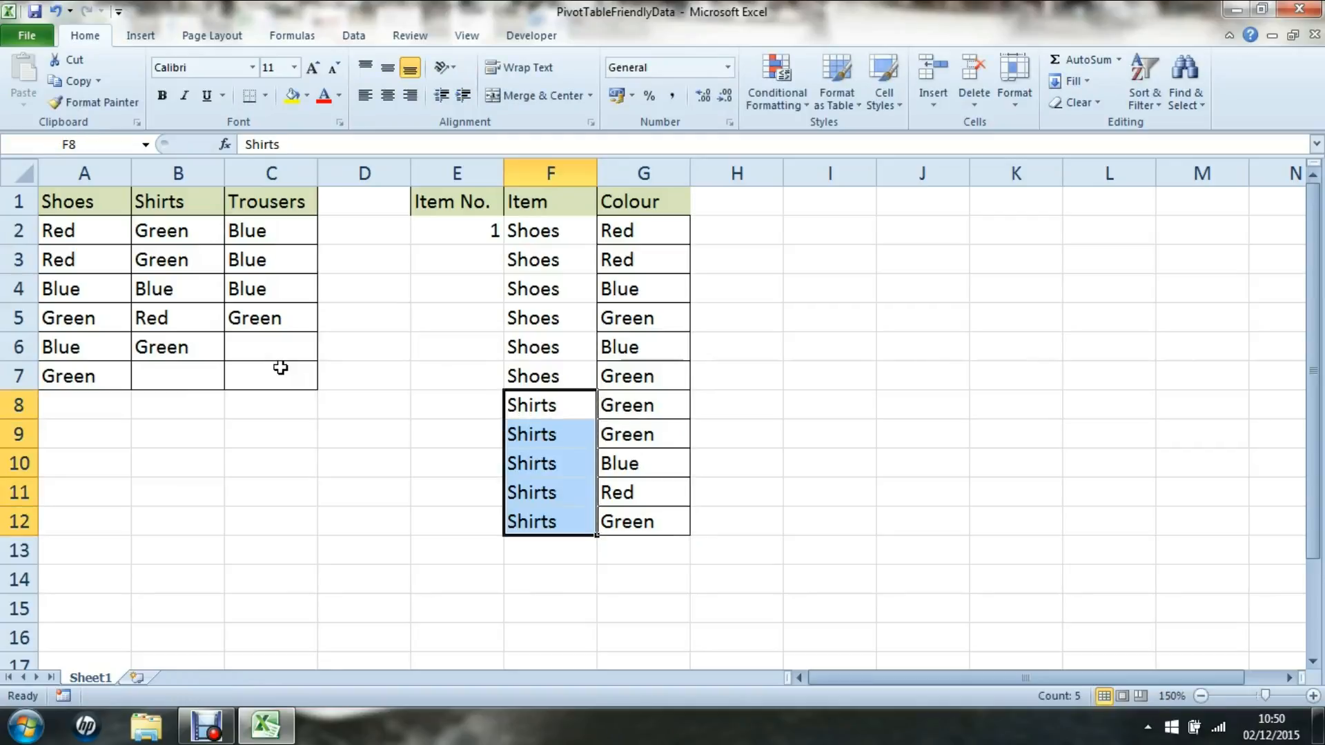
pyautogui.press('Up')
pyautogui.press('Left')
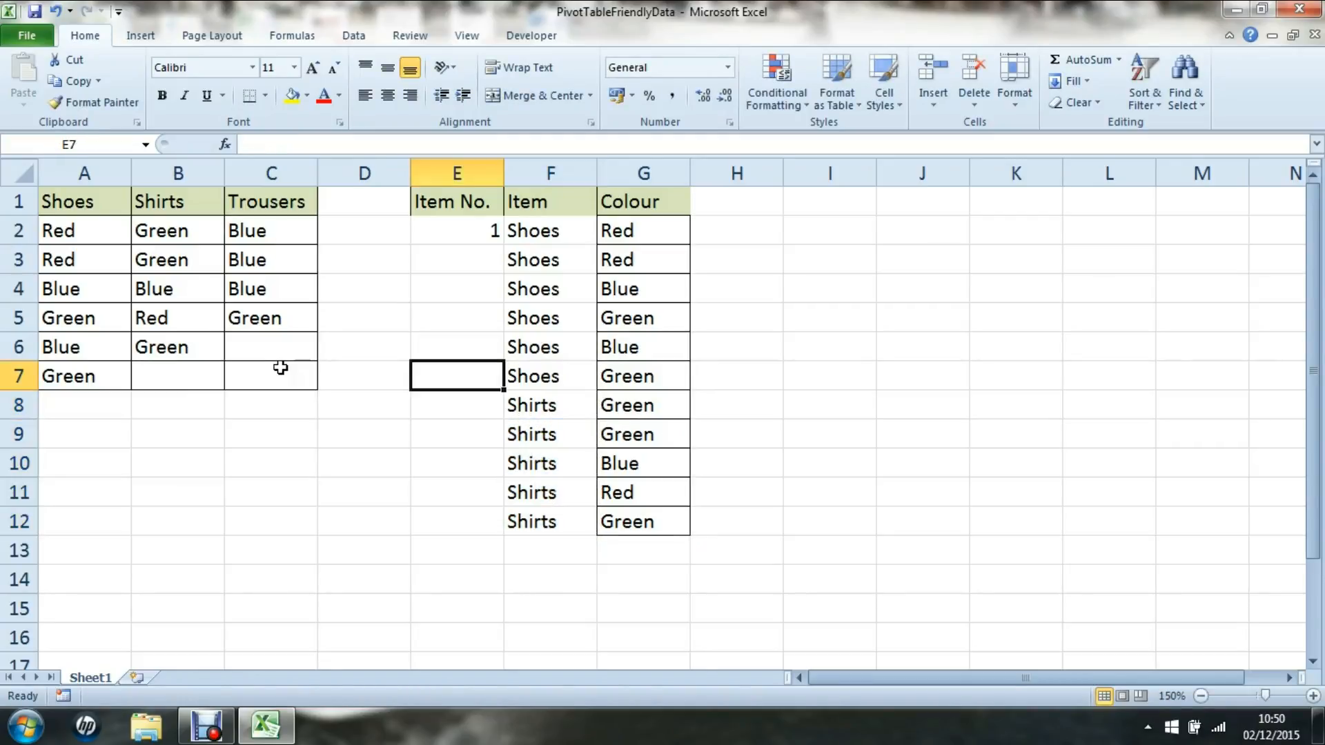
pyautogui.press('Left')
pyautogui.press('Left')
pyautogui.press('Up')
pyautogui.press('Up')
pyautogui.press('Up')
pyautogui.press('Up')
pyautogui.press('Up')
pyautogui.hotkey('shift', 'Down')
pyautogui.hotkey('shift', 'Down')
pyautogui.hotkey('shift', 'Down')
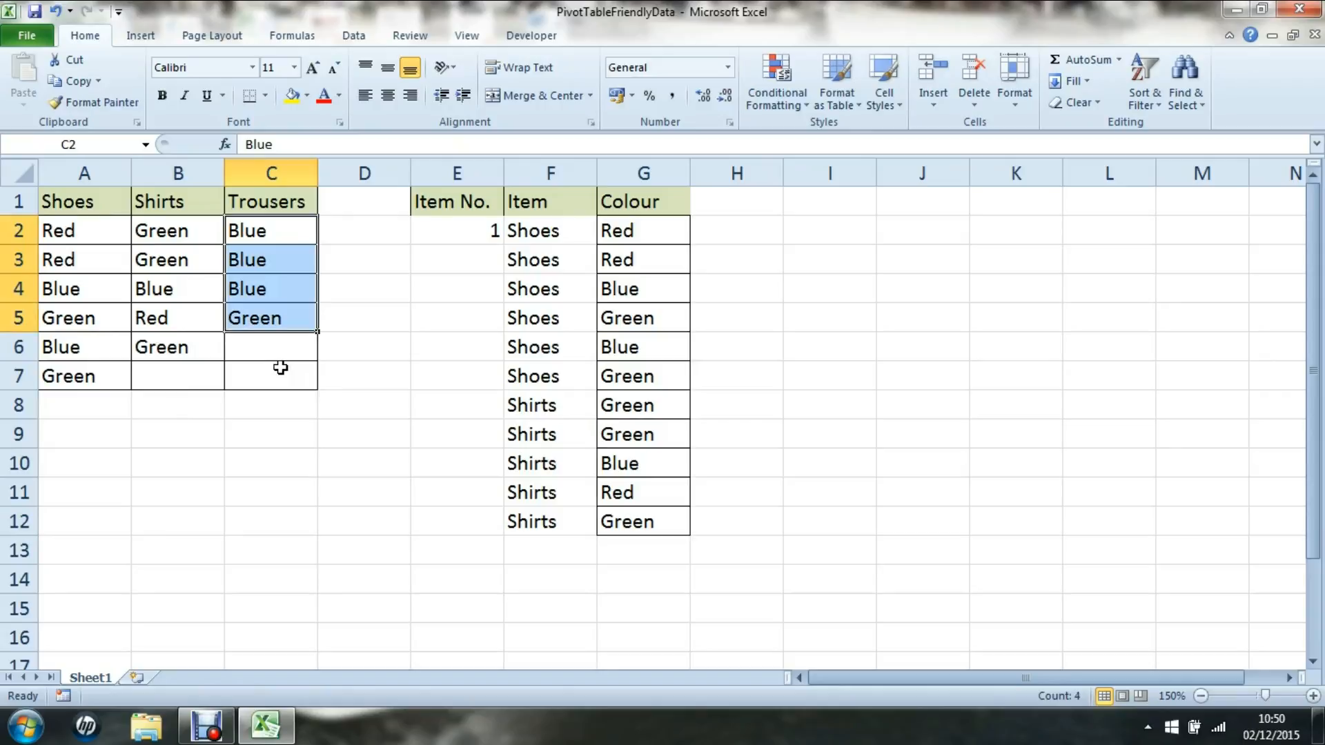
pyautogui.hotkey('ctrl', 'c')
pyautogui.press('Right')
pyautogui.press('Right')
pyautogui.press('Right')
pyautogui.press('Right')
pyautogui.press('Down')
pyautogui.press('Down')
pyautogui.press('Down')
pyautogui.hotkey('ctrl', 'Down')
pyautogui.press('Down')
pyautogui.hotkey('ctrl', 'v')
pyautogui.press('Left')
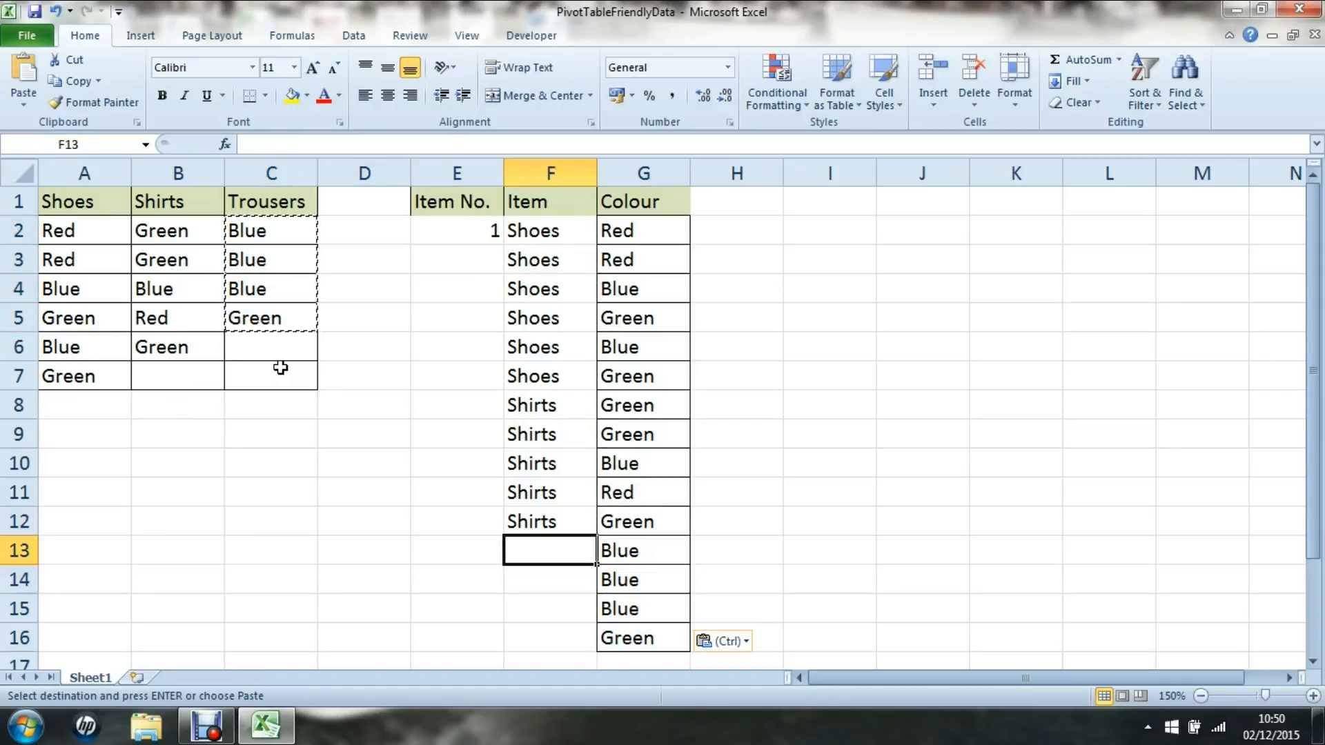
# Fill Trousers down F13:F16 beside the Trousers colours.
pyautogui.write('Trous')
pyautogui.press('BackSpace')
pyautogui.write('users')
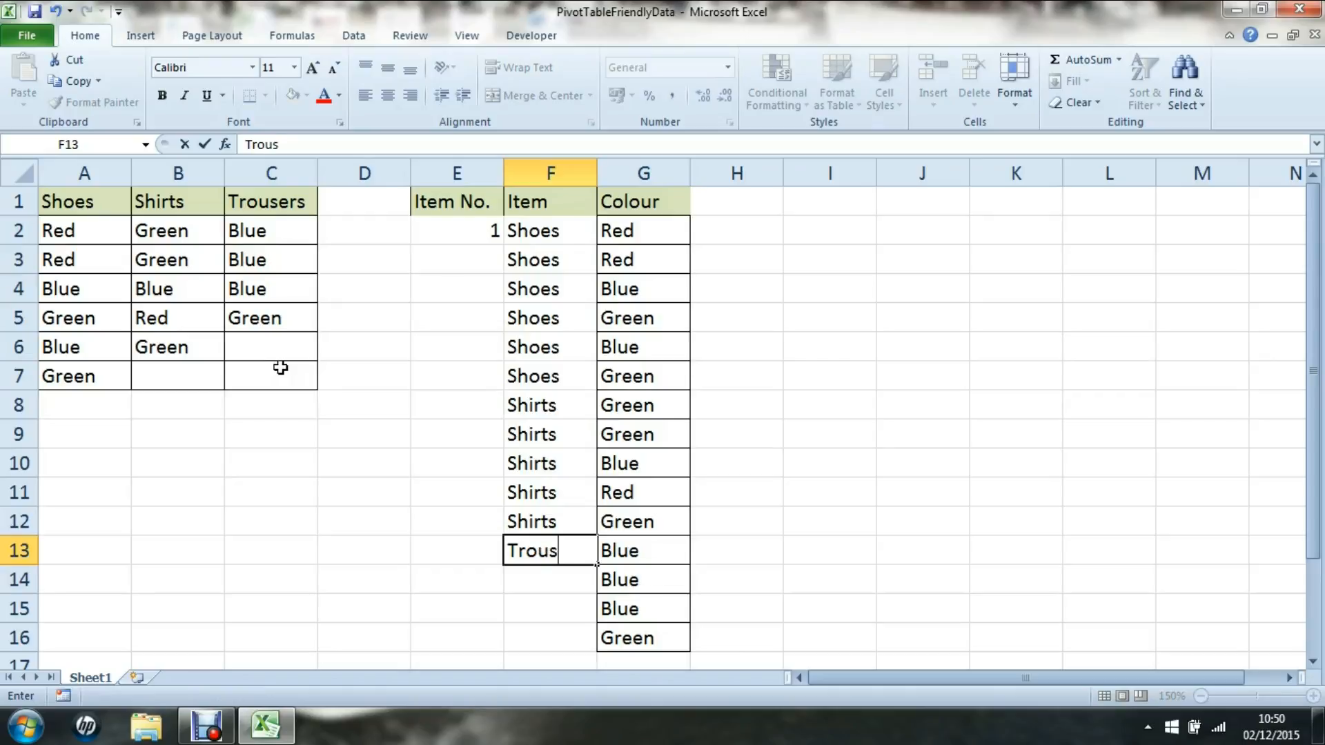
pyautogui.hotkey('ctrl', 'Return')
pyautogui.hotkey('shift', 'Down')
pyautogui.hotkey('shift', 'Down')
pyautogui.hotkey('shift', 'Down')
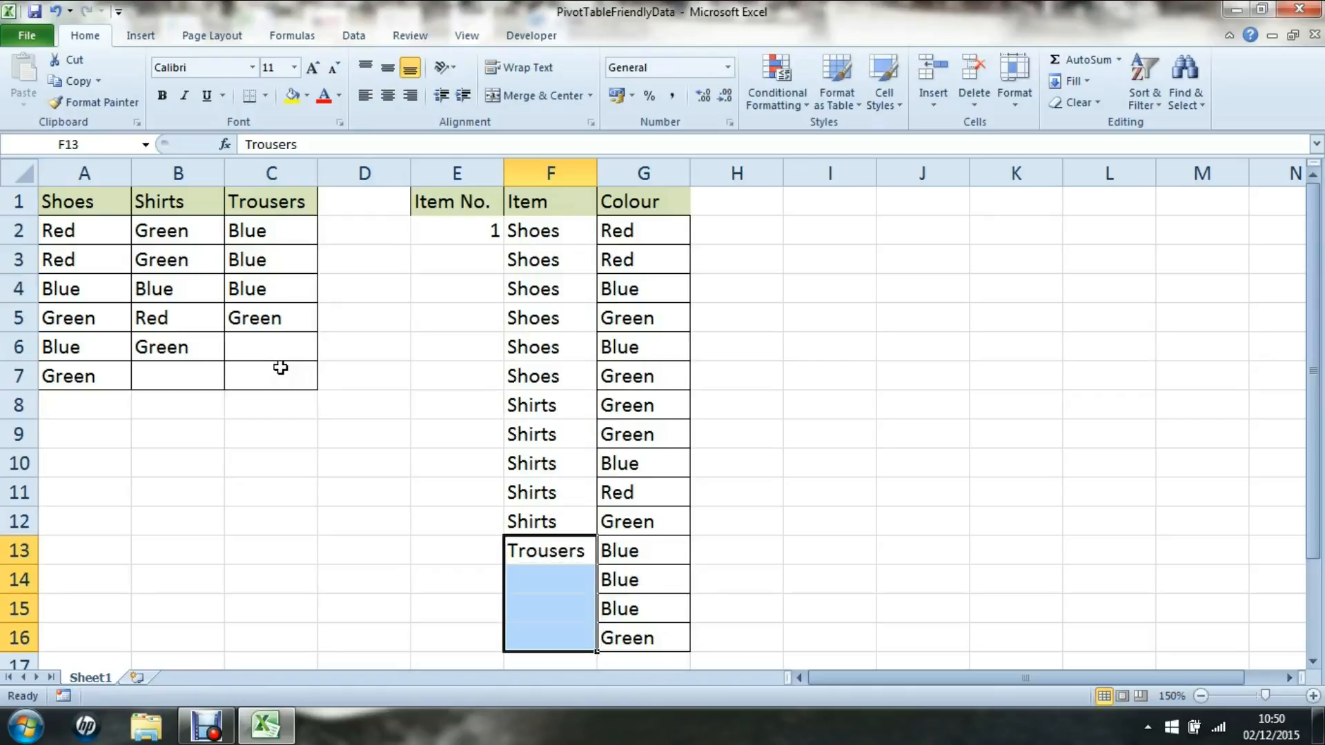
pyautogui.hotkey('ctrl', 'd')
pyautogui.press('Up')
pyautogui.hotkey('ctrl', 'Up')
pyautogui.press('Left')
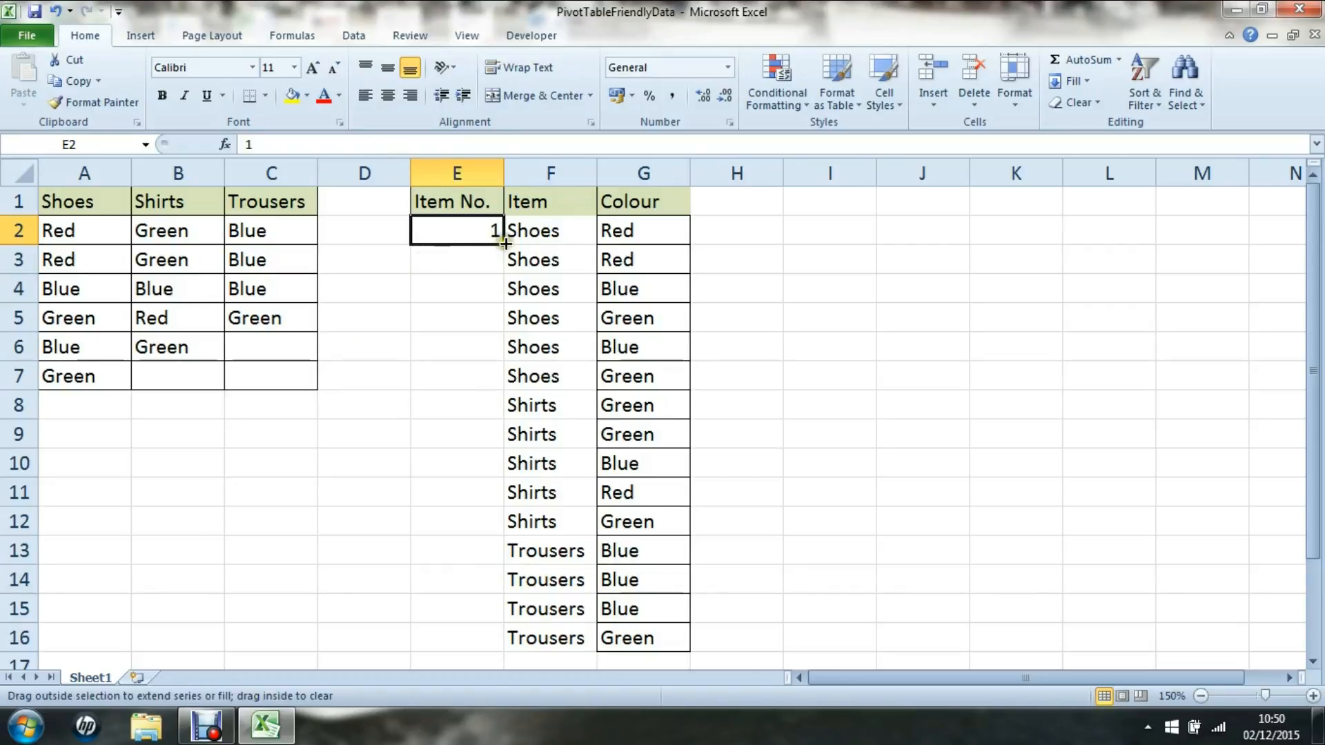
# Number the items 1 to 15 in E2:E16 as a fill series.
pyautogui.doubleClick(504, 244)
pyautogui.click(515, 639)
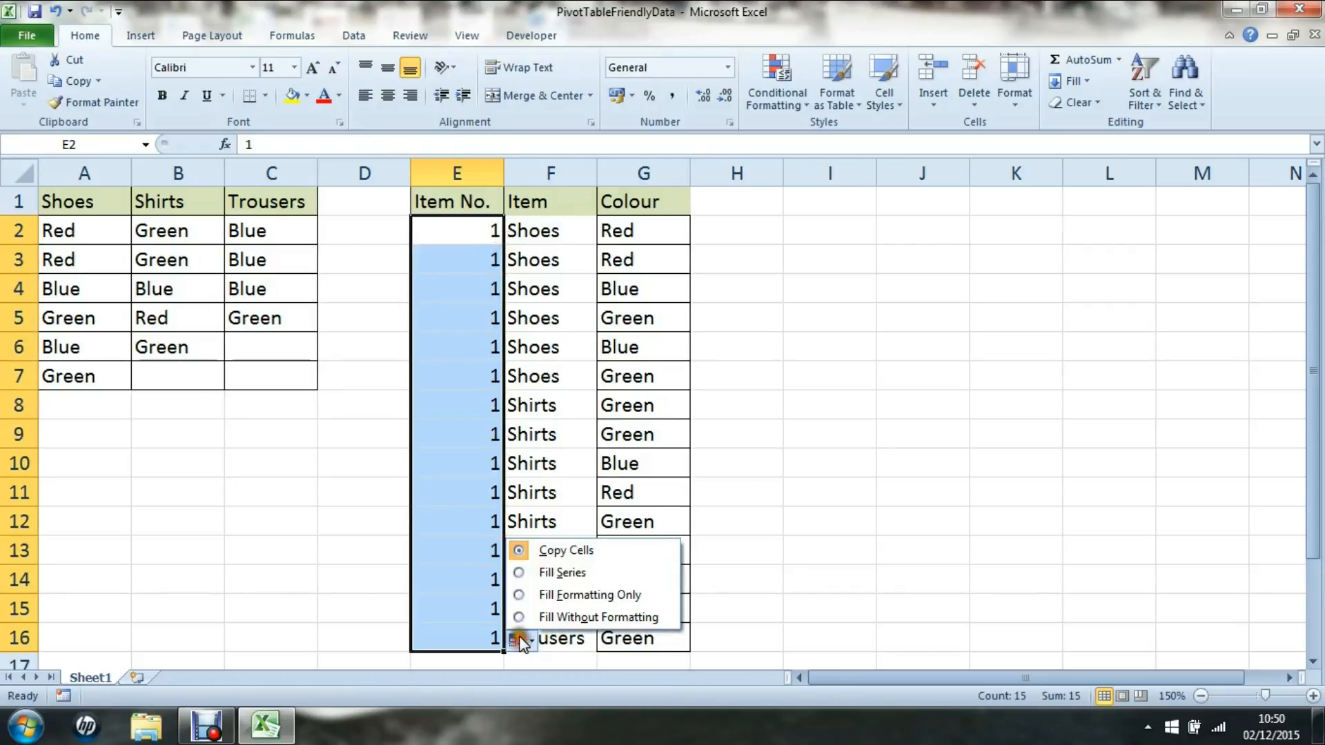
pyautogui.click(520, 571)
# Apply All Borders to the long list E1:G16.
pyautogui.moveTo(462, 197); pyautogui.dragTo(632, 627)
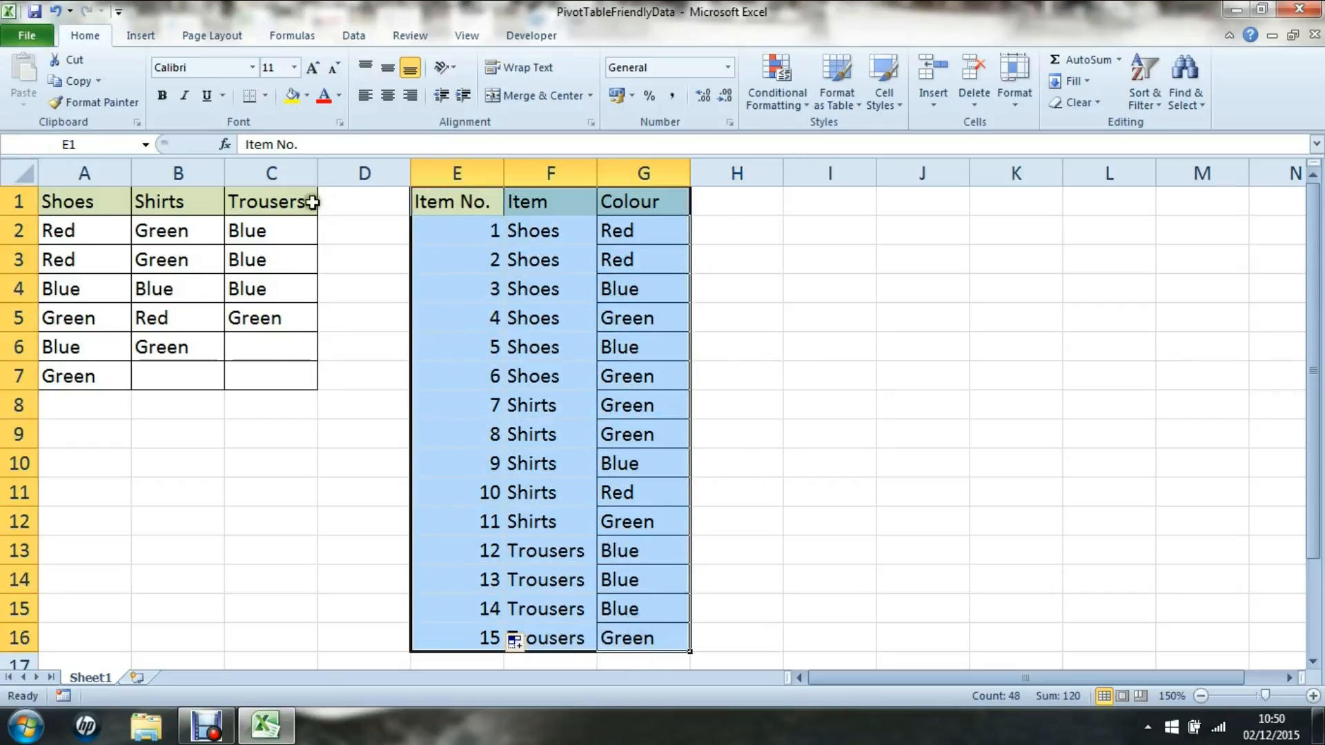
pyautogui.click(266, 95)
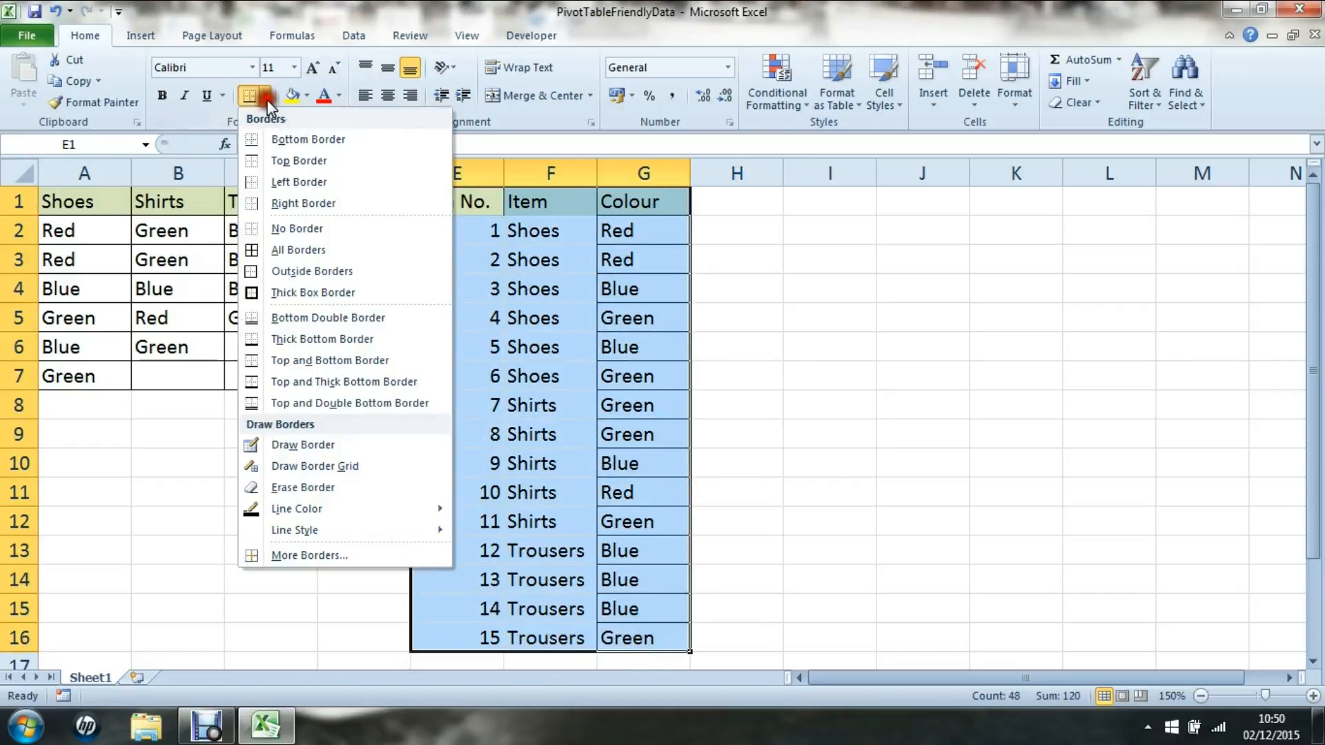
pyautogui.click(249, 256)
pyautogui.click(692, 378)
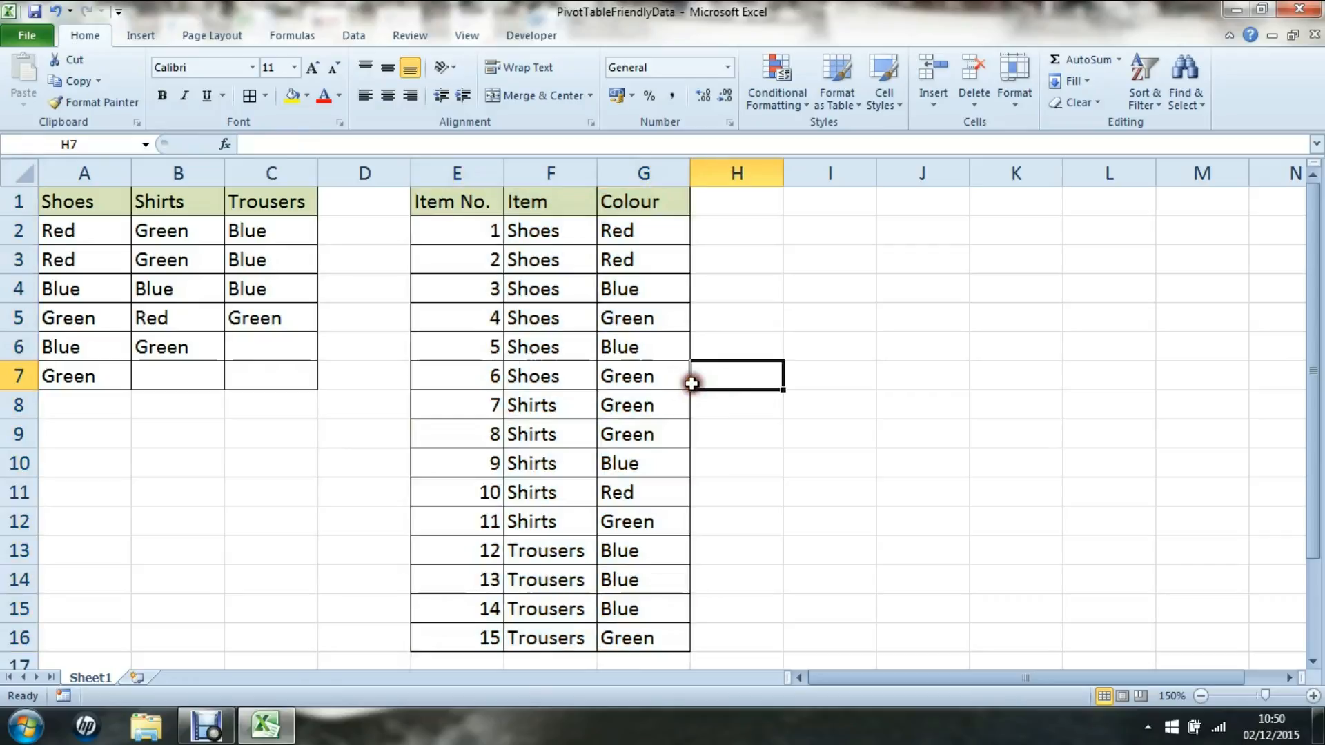
pyautogui.click(170, 275)
pyautogui.moveTo(71, 207); pyautogui.dragTo(280, 370)
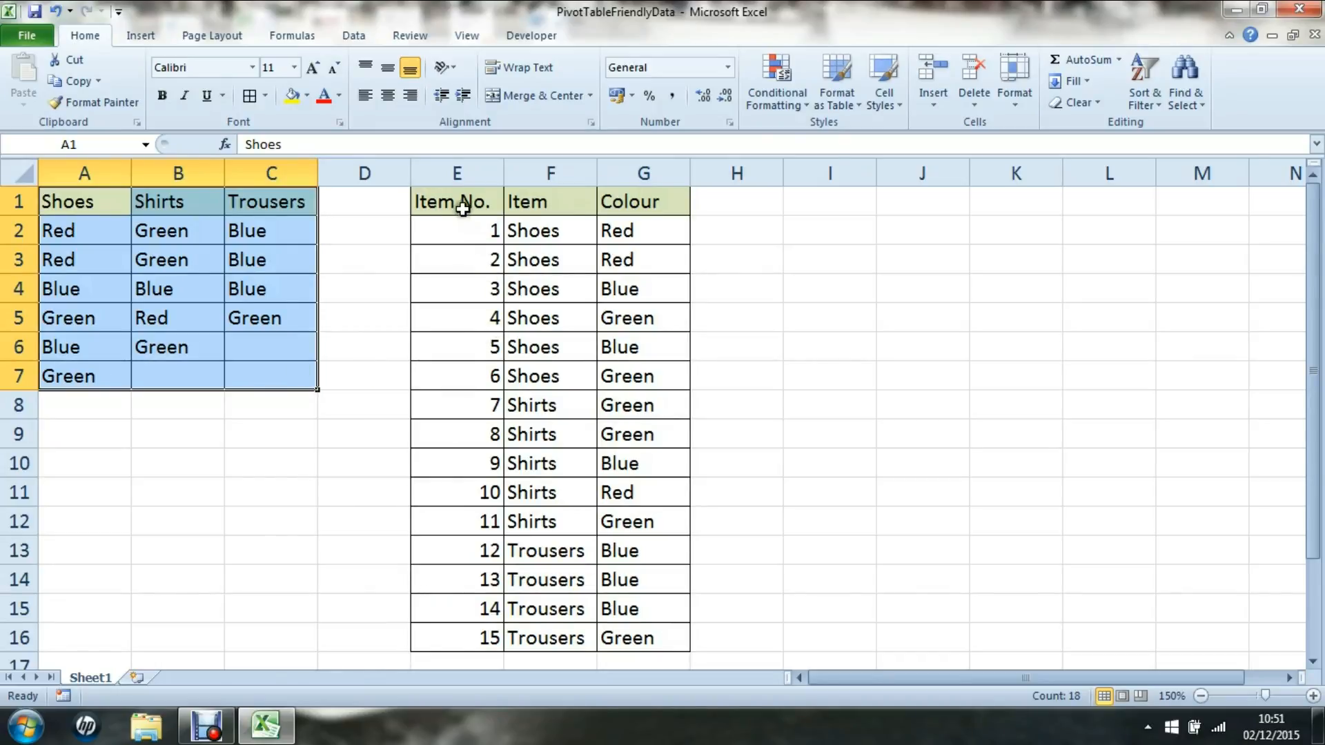
# Place the active cell inside the long list E1:G16 and show the Insert tab.
pyautogui.moveTo(458, 201); pyautogui.dragTo(656, 630)
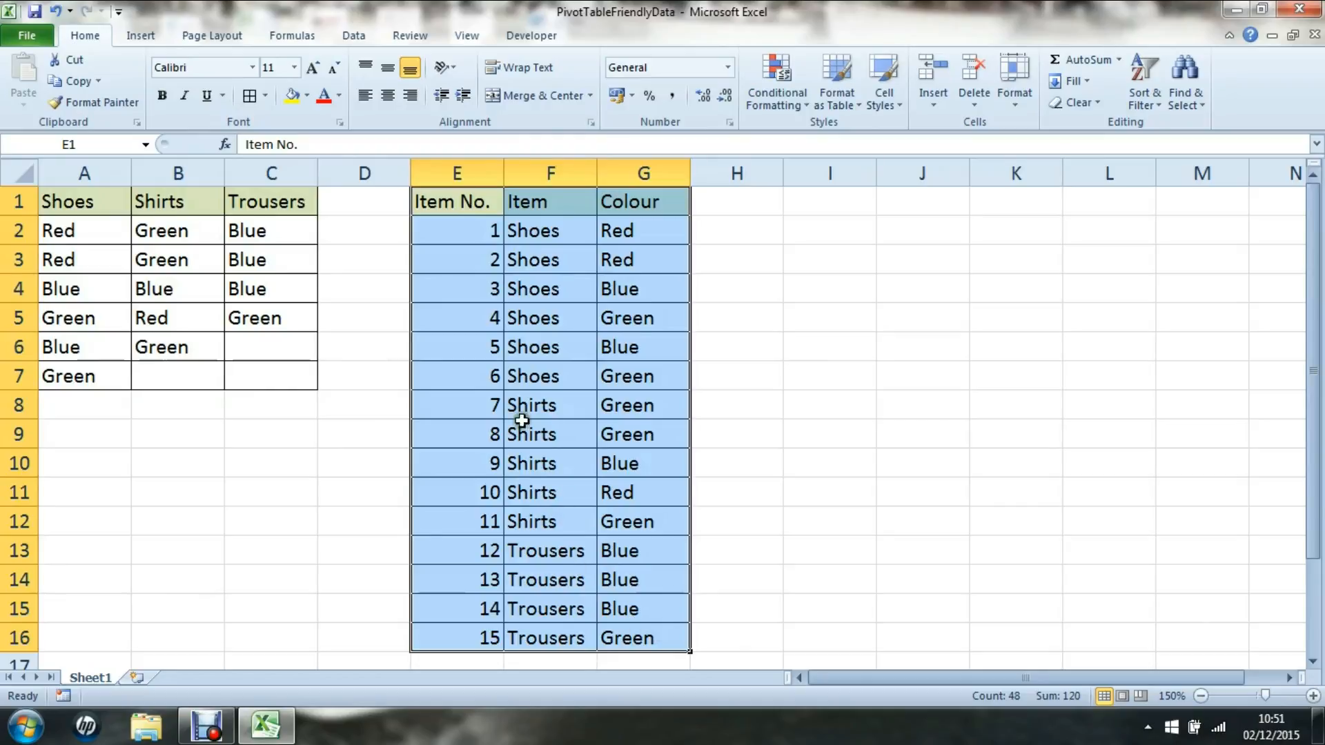
pyautogui.click(519, 404)
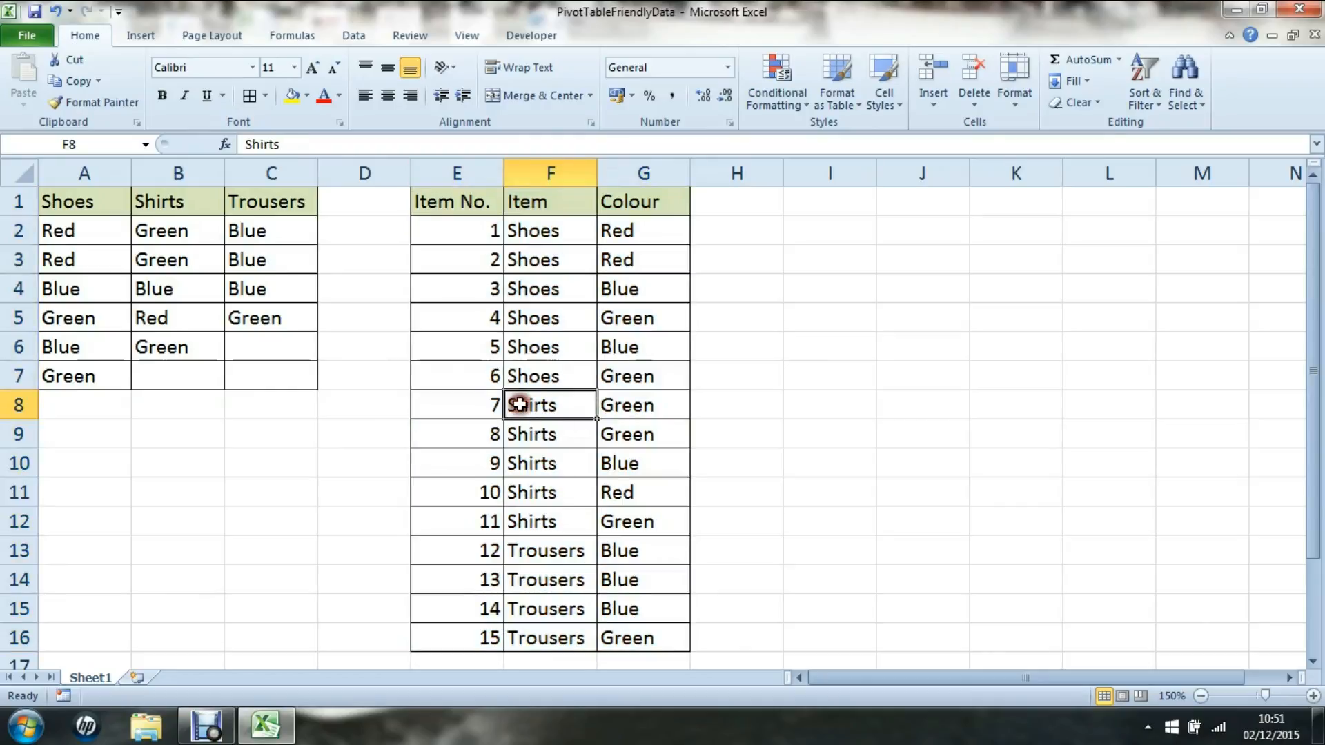
pyautogui.click(465, 321)
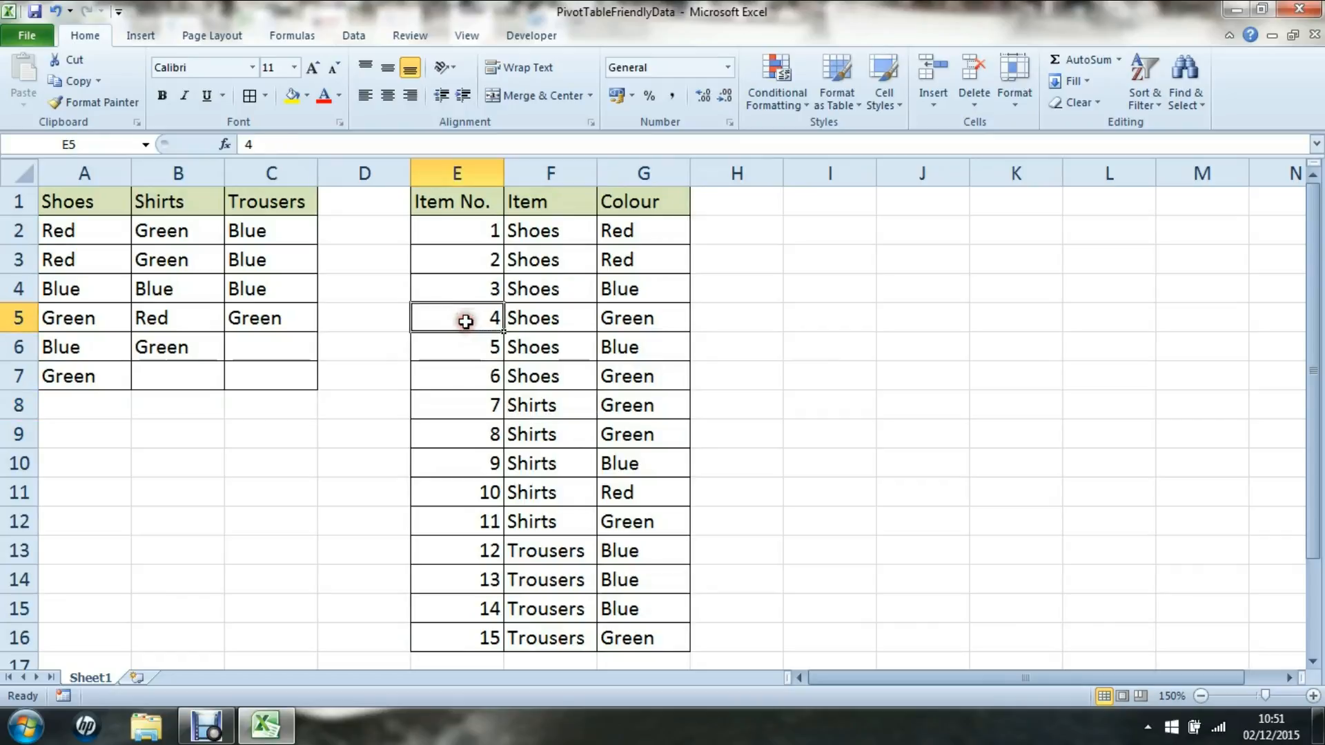
pyautogui.click(138, 39)
# Create a PivotTable from E1:G16 on a new sheet with Colour as rows and Item as columns.
pyautogui.click(28, 69)
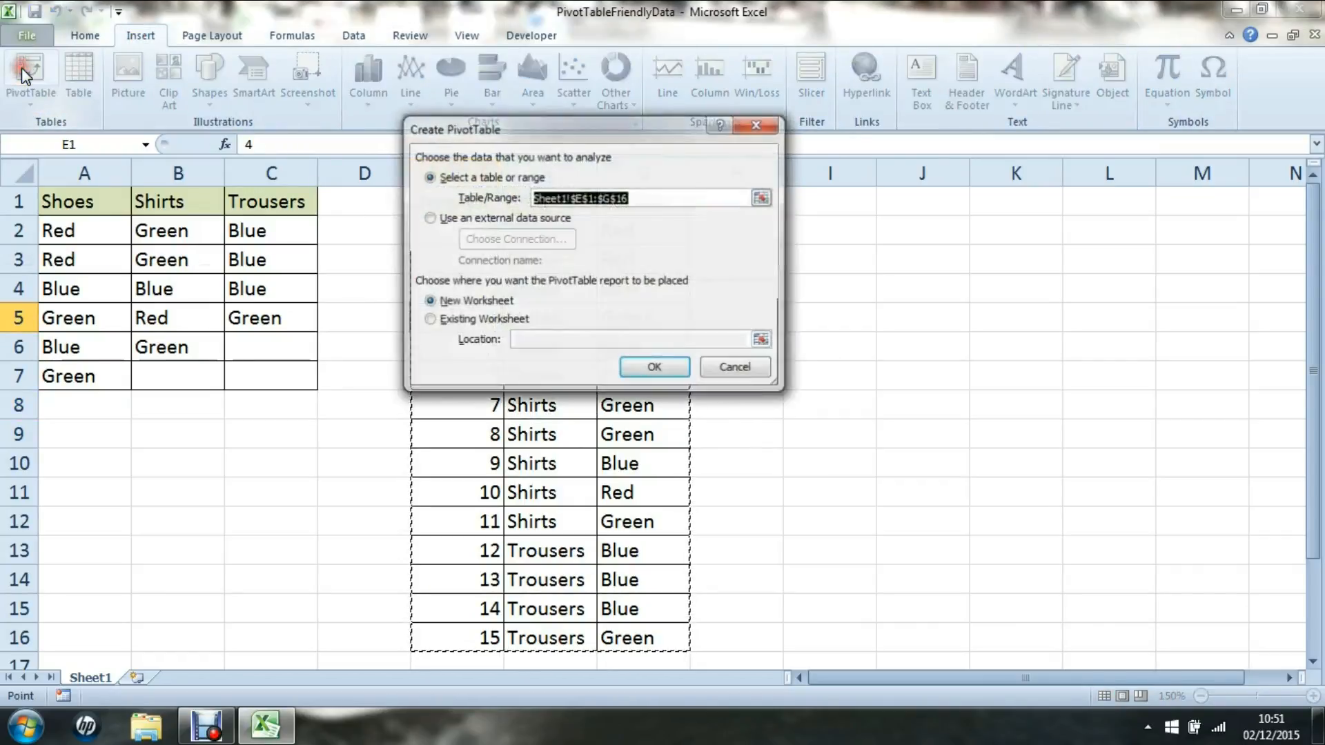
pyautogui.click(645, 372)
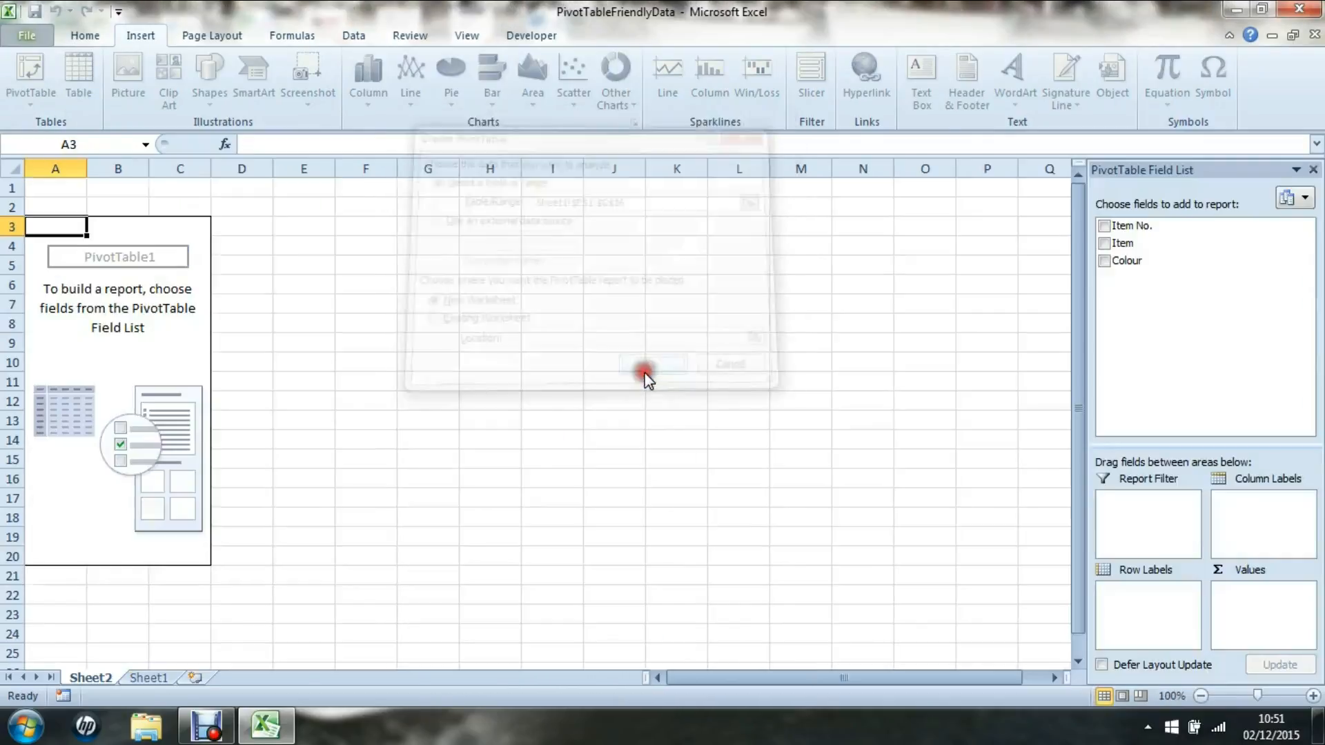
pyautogui.click(1104, 261)
pyautogui.moveTo(1107, 242); pyautogui.dragTo(1259, 512)
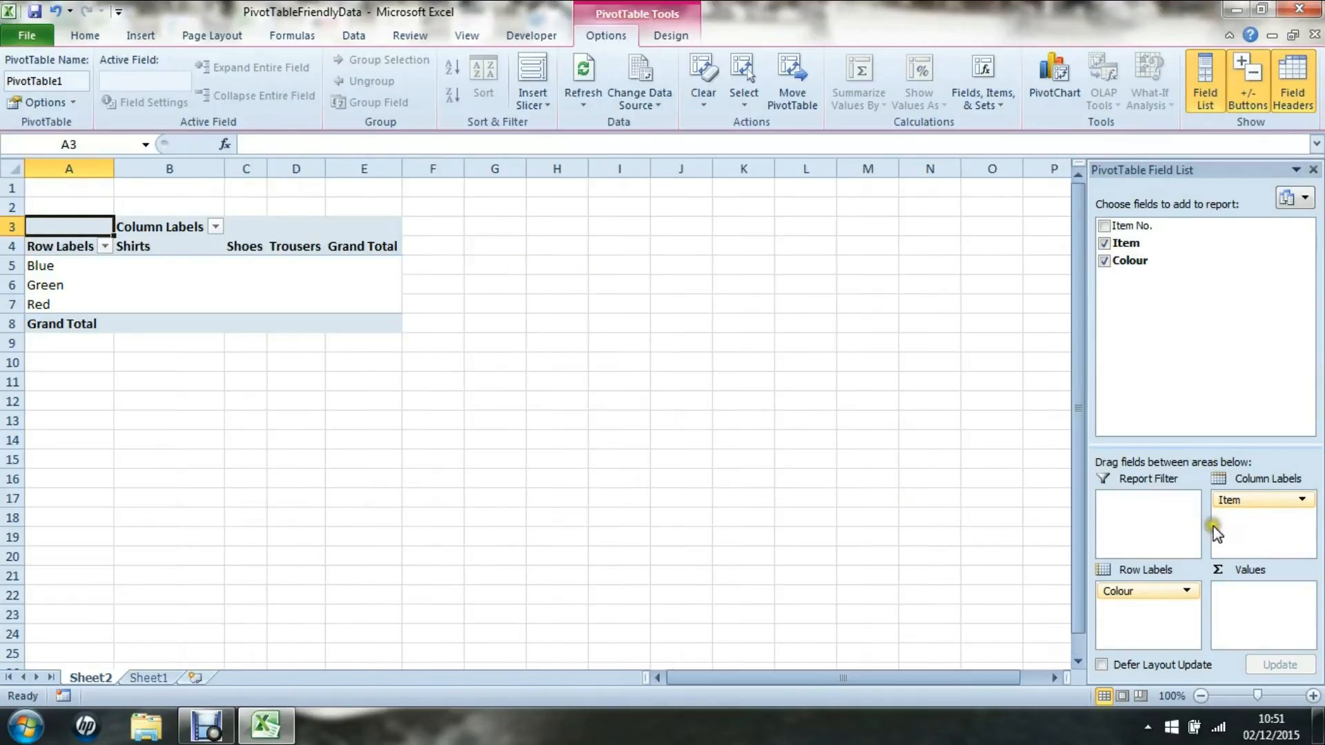
pyautogui.click(1105, 226)
# Add Item No. as values, giving Blue 56, Green 51, Red 13, total 120.
pyautogui.moveTo(1105, 227); pyautogui.dragTo(1254, 620)
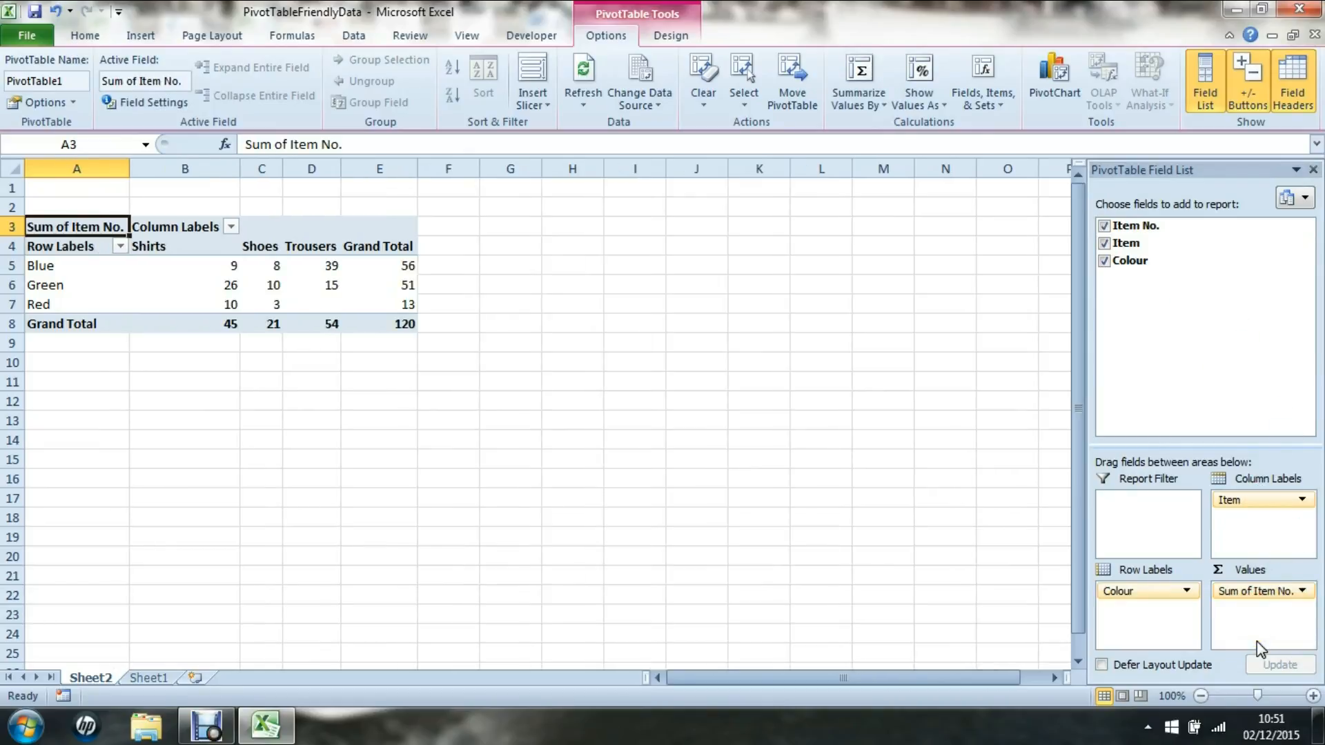
pyautogui.click(1302, 592)
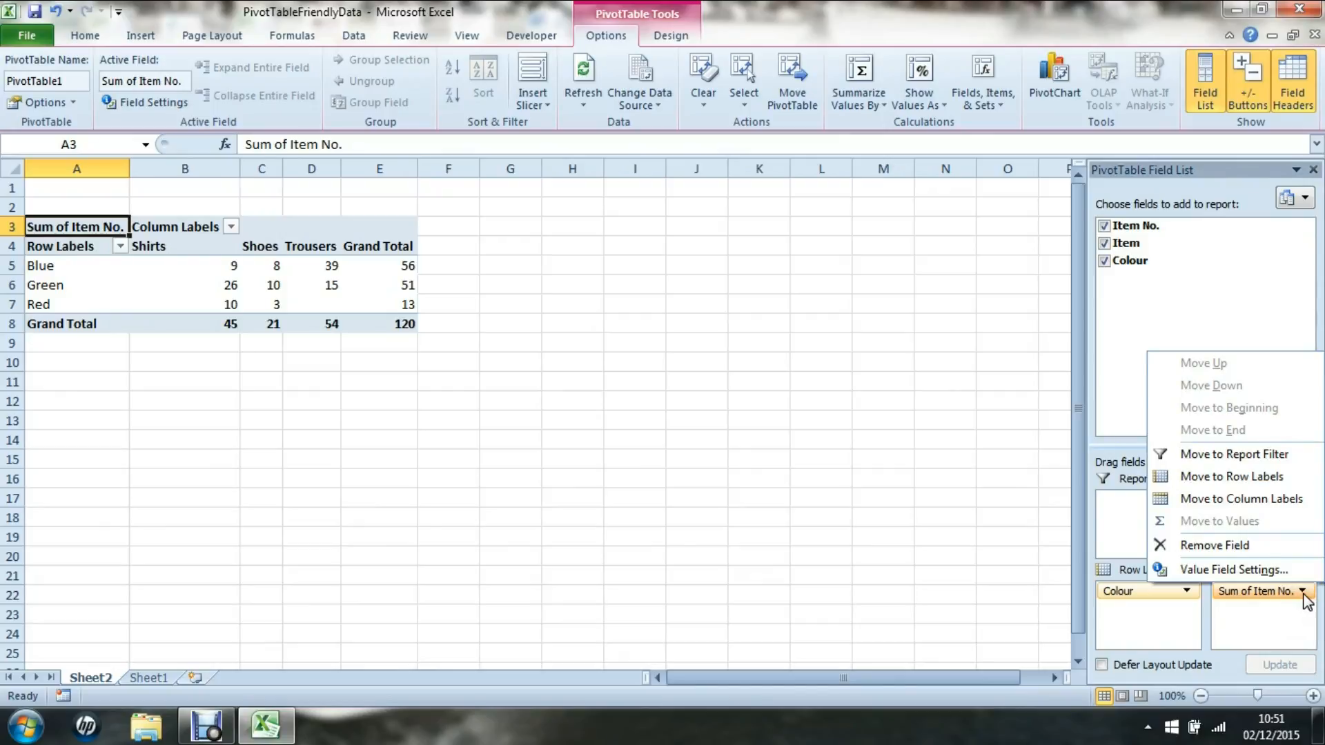
# Change the Item No. value field from Sum to Count in Value Field Settings.
pyautogui.click(1219, 570)
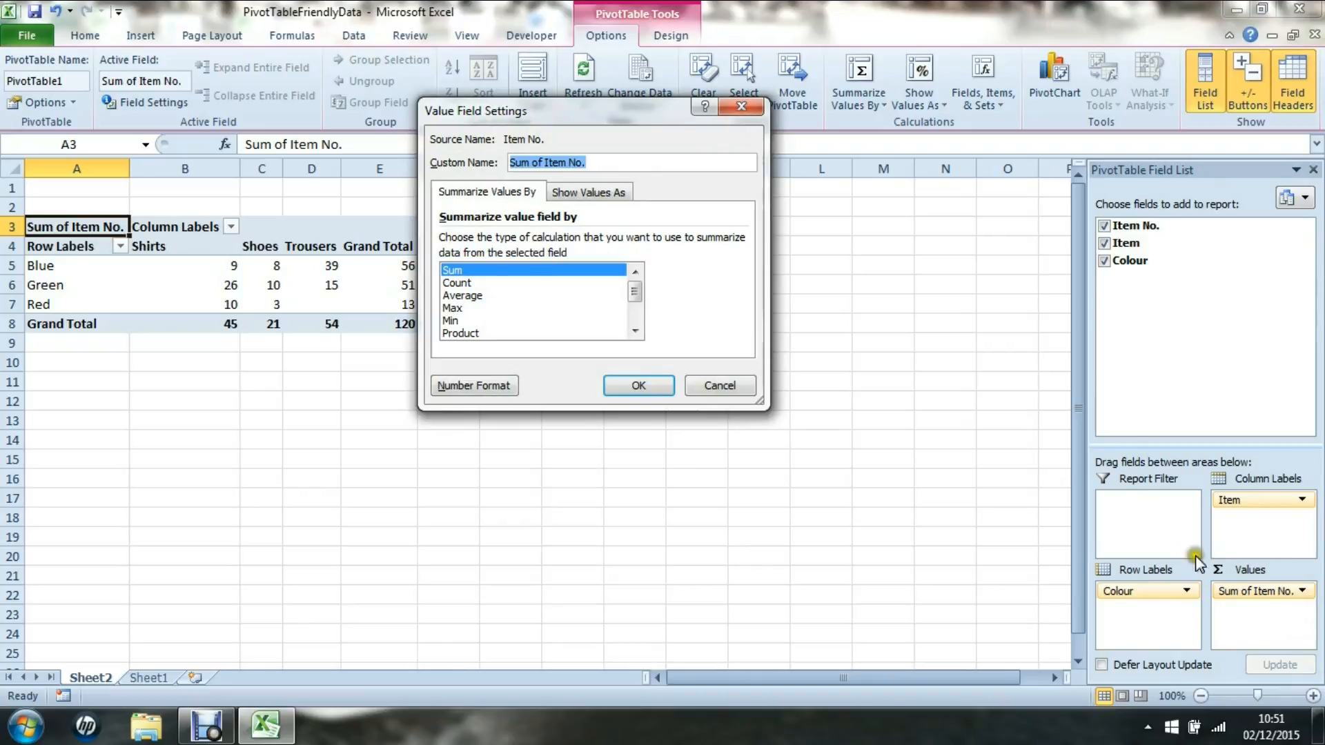
pyautogui.click(459, 283)
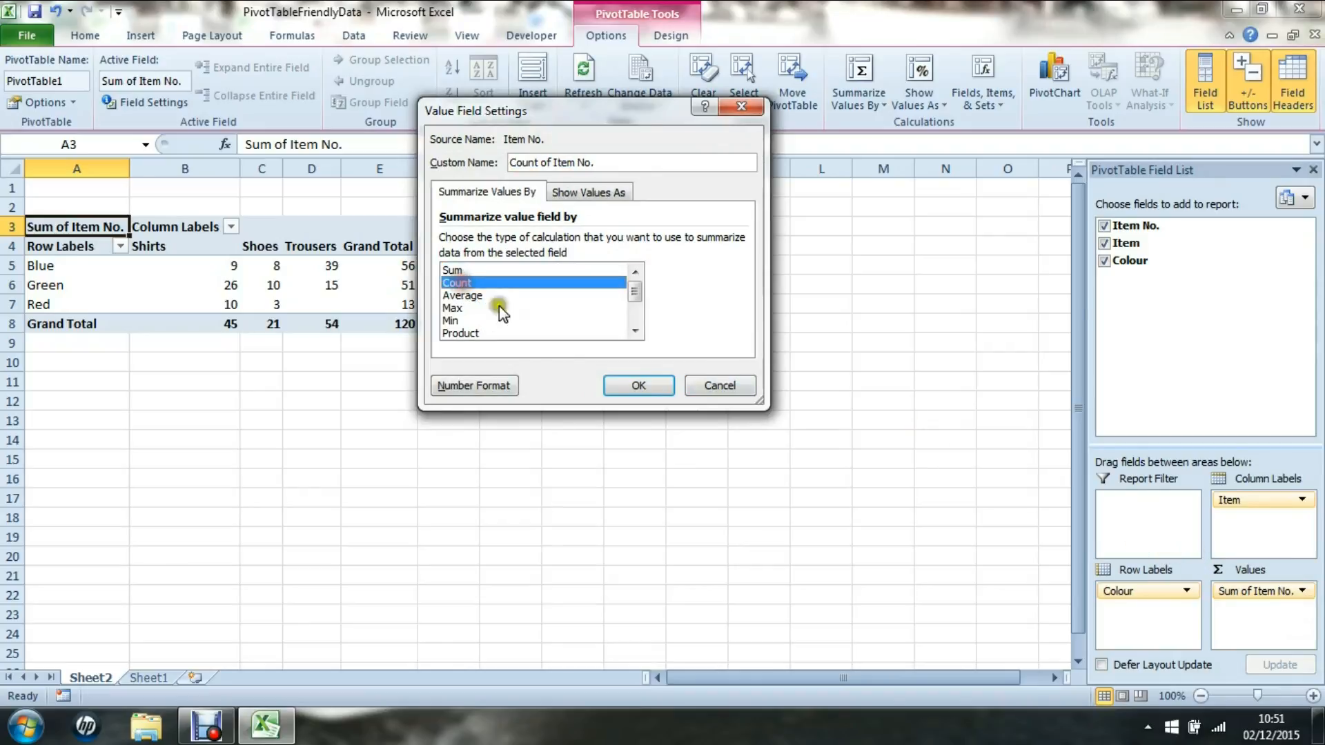
pyautogui.click(624, 385)
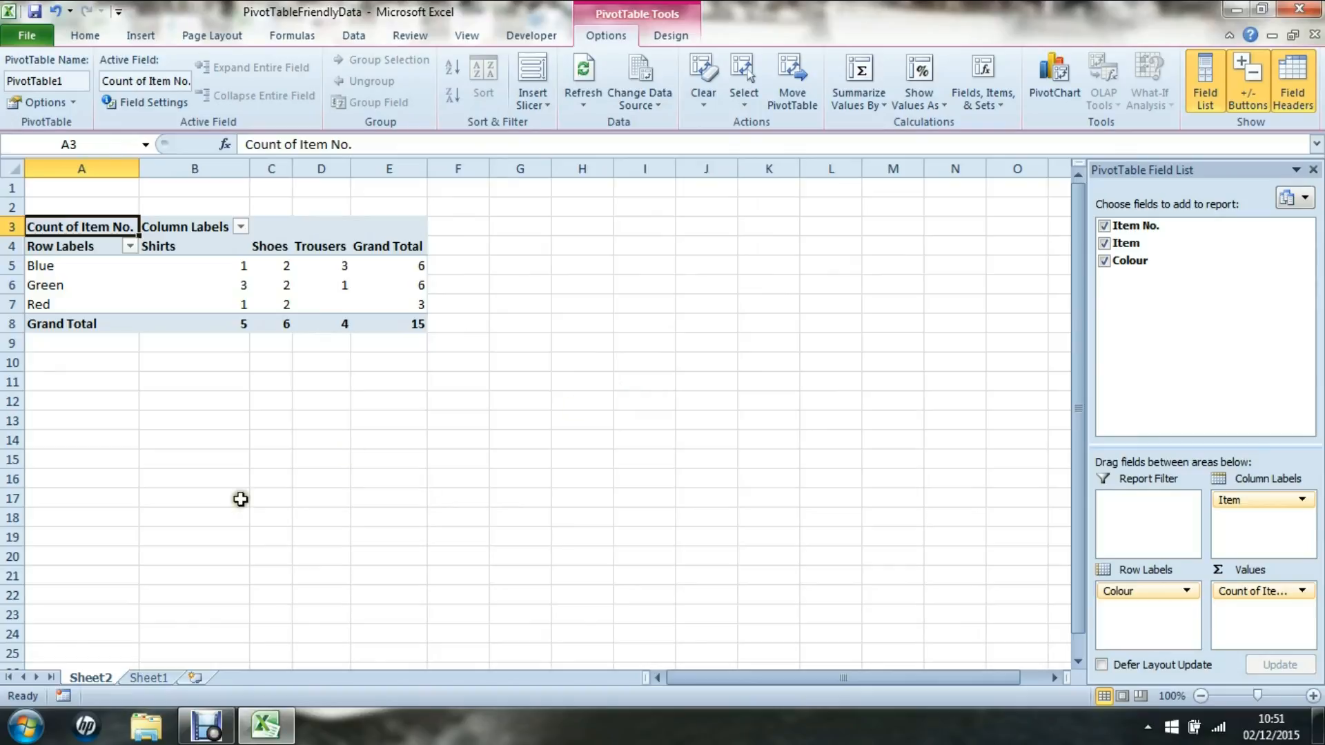
# Go back to Sheet1 and match the wide table's first data row to list item 1.
pyautogui.click(159, 678)
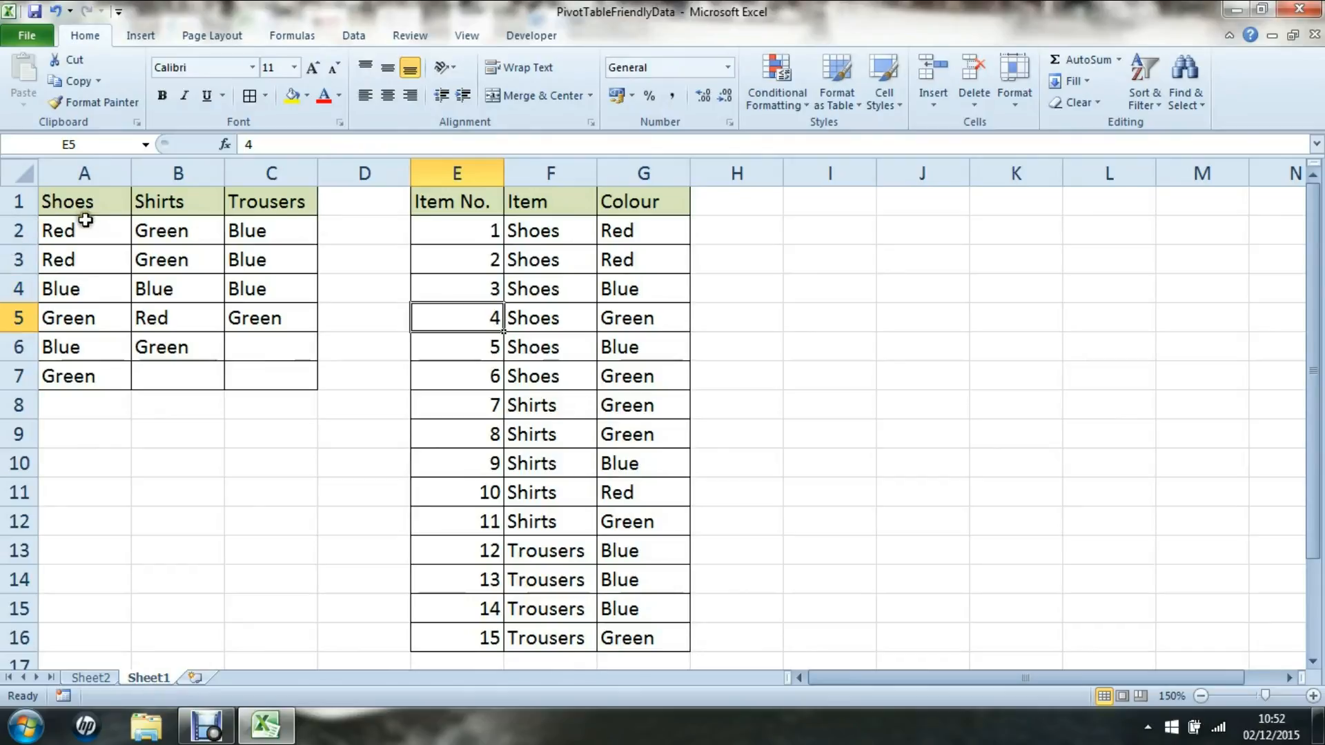
pyautogui.moveTo(109, 234); pyautogui.dragTo(257, 231)
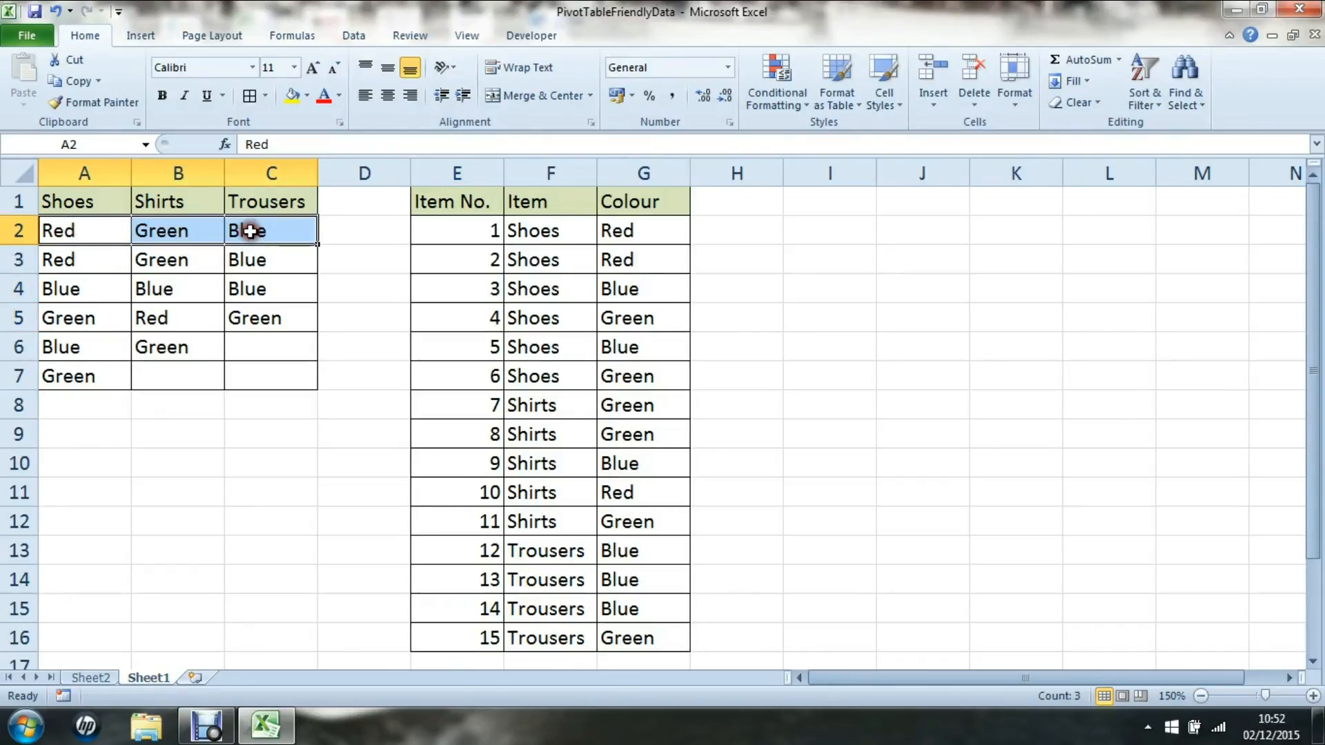
pyautogui.click(467, 232)
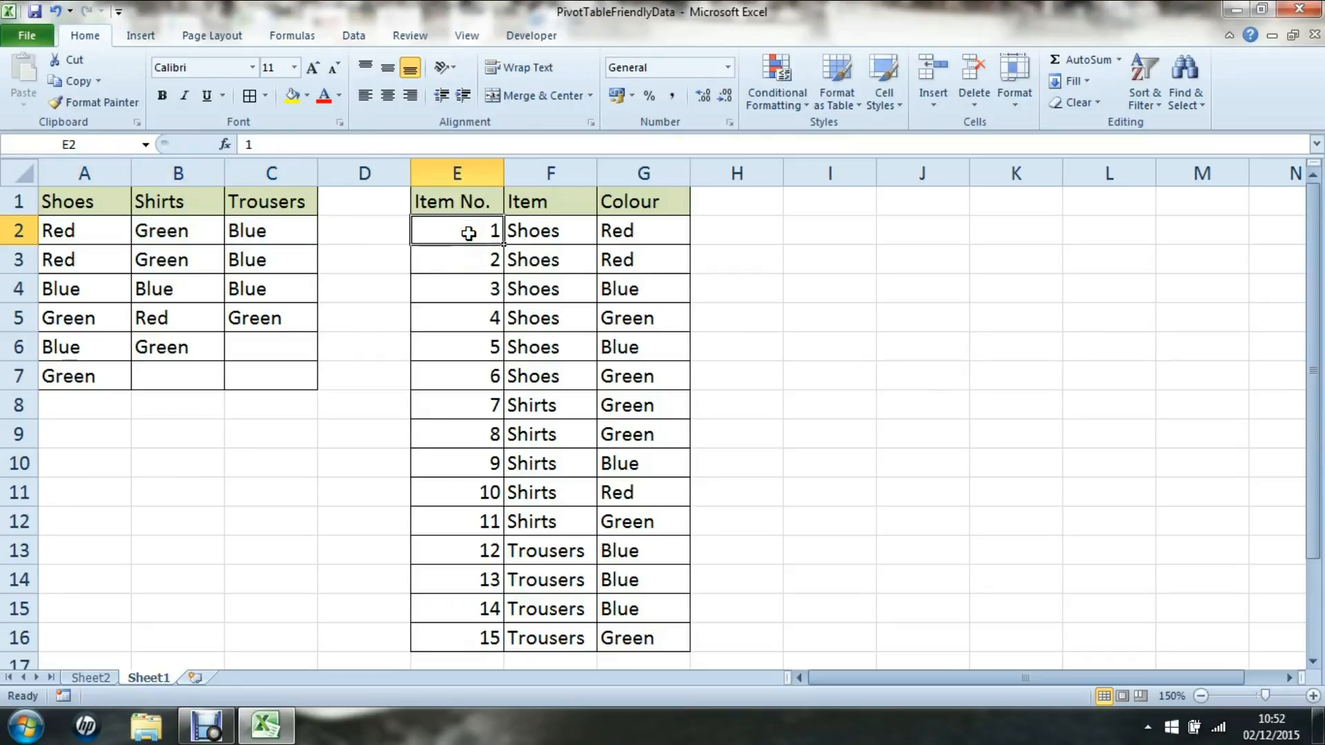